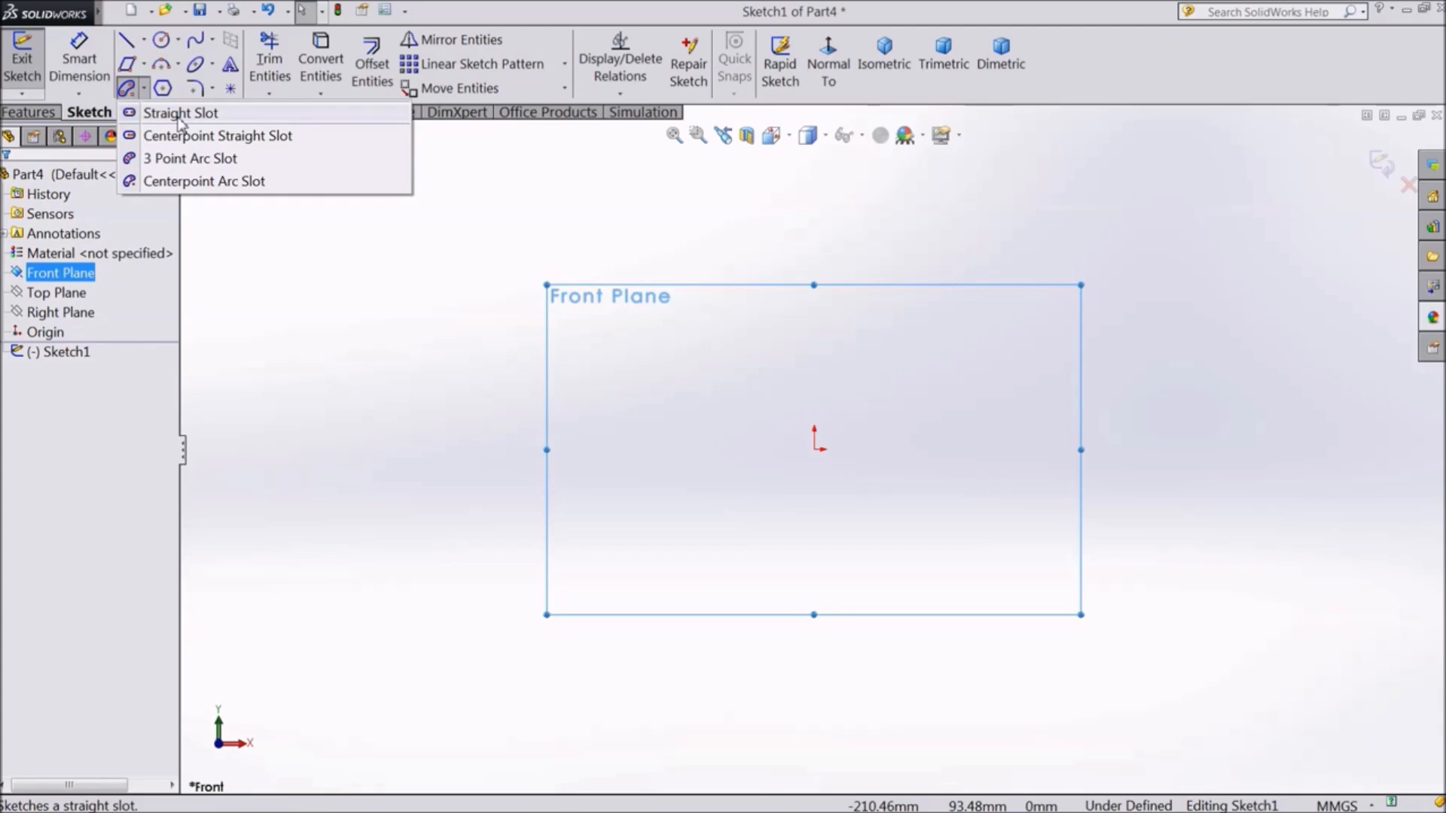
# - Sketch a dimensioned horizontal straight slot with its centerline through the origin, about 118 mm between arc centers and 49 mm wide
pyautogui.click(181, 115)
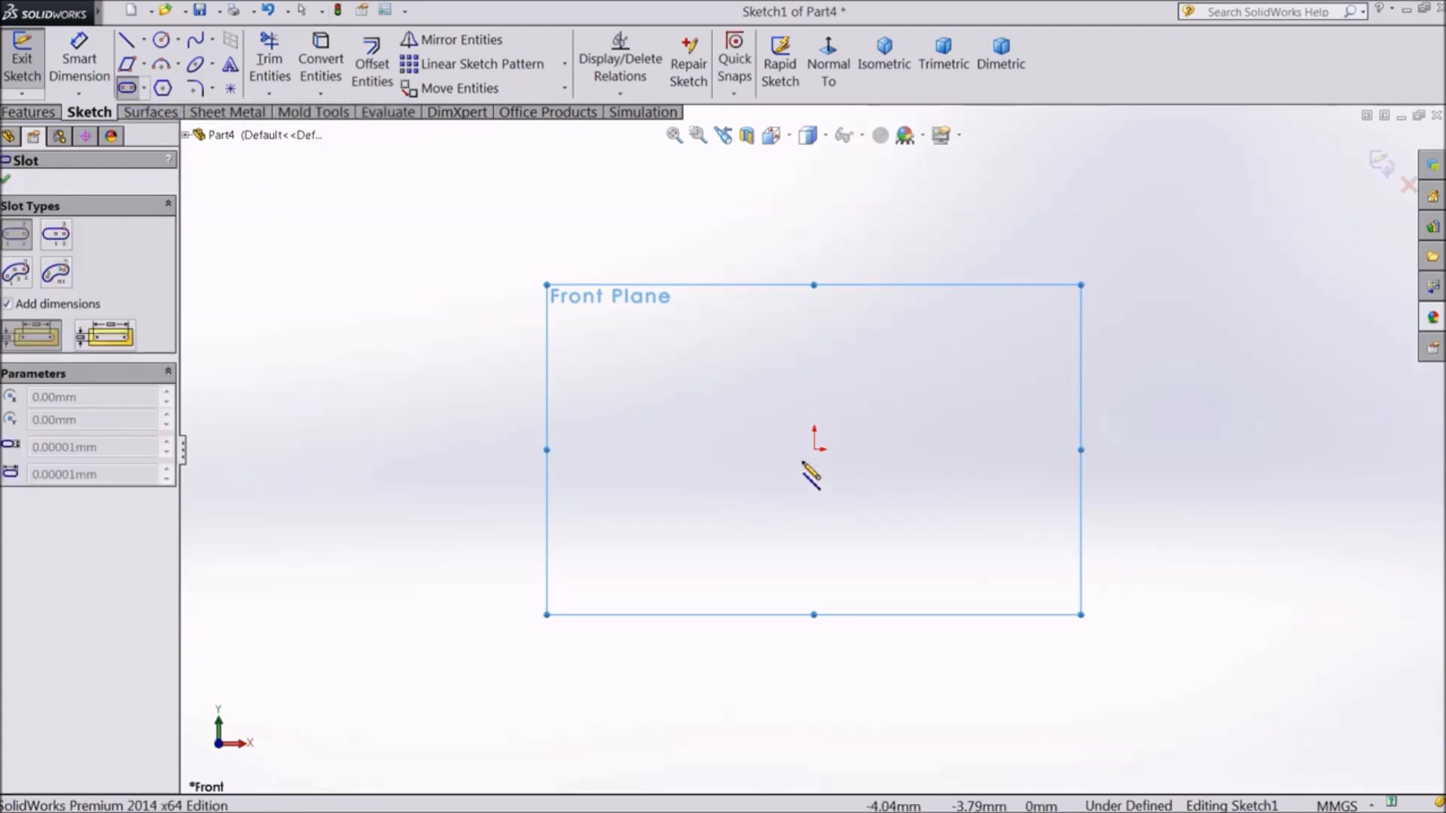
pyautogui.click(603, 449)
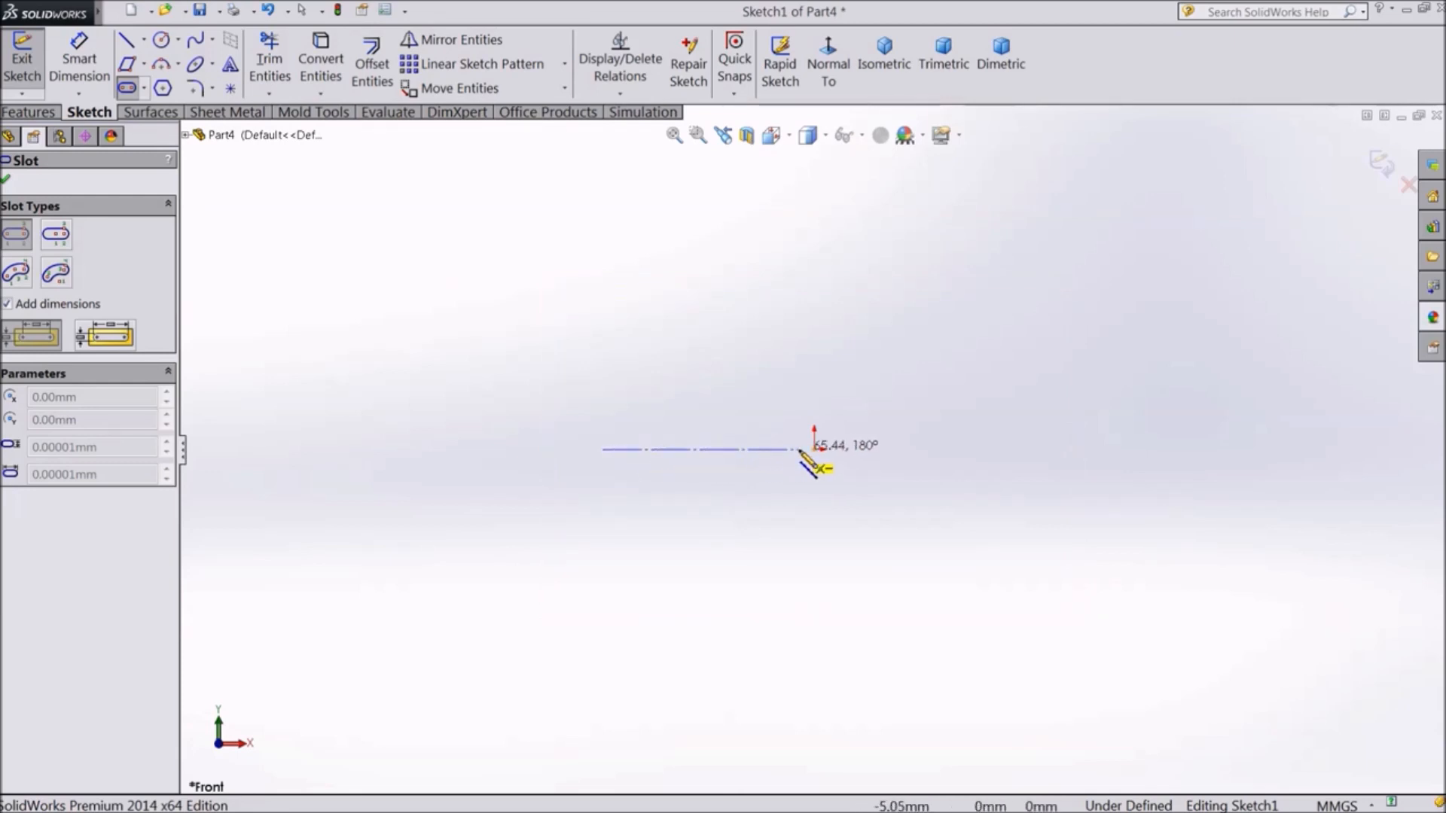
pyautogui.click(958, 448)
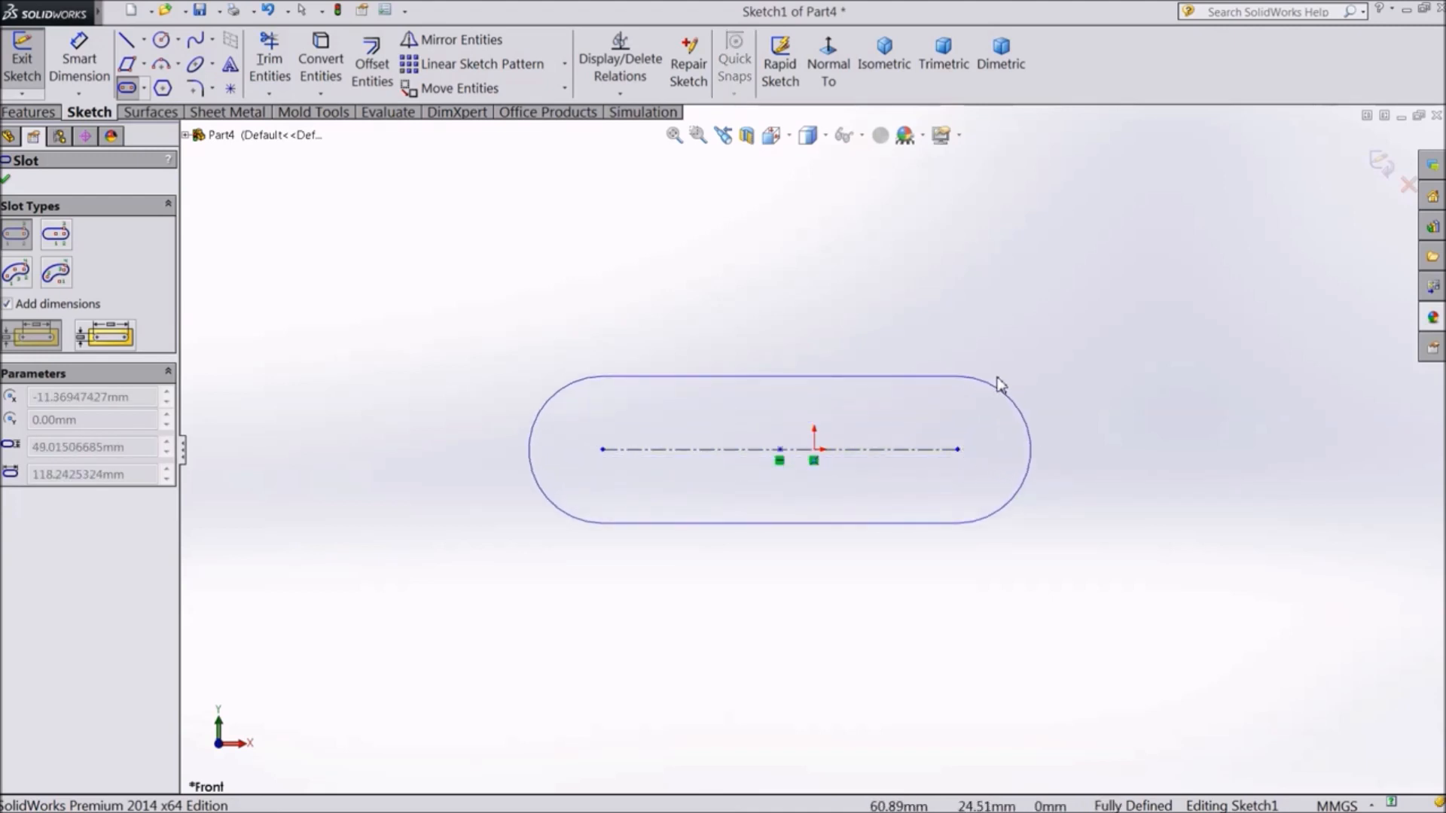
pyautogui.click(1000, 385)
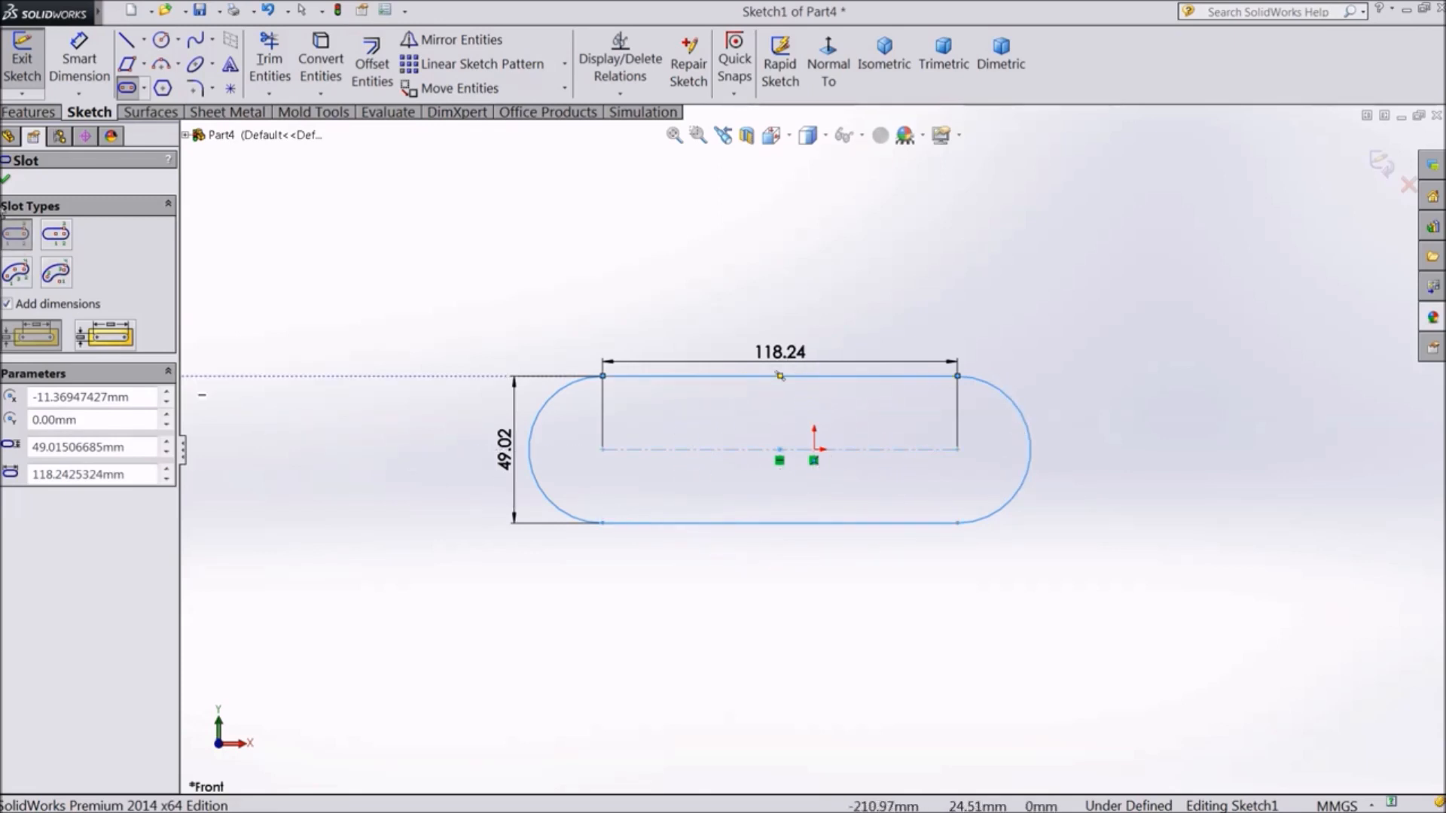
pyautogui.click(9, 181)
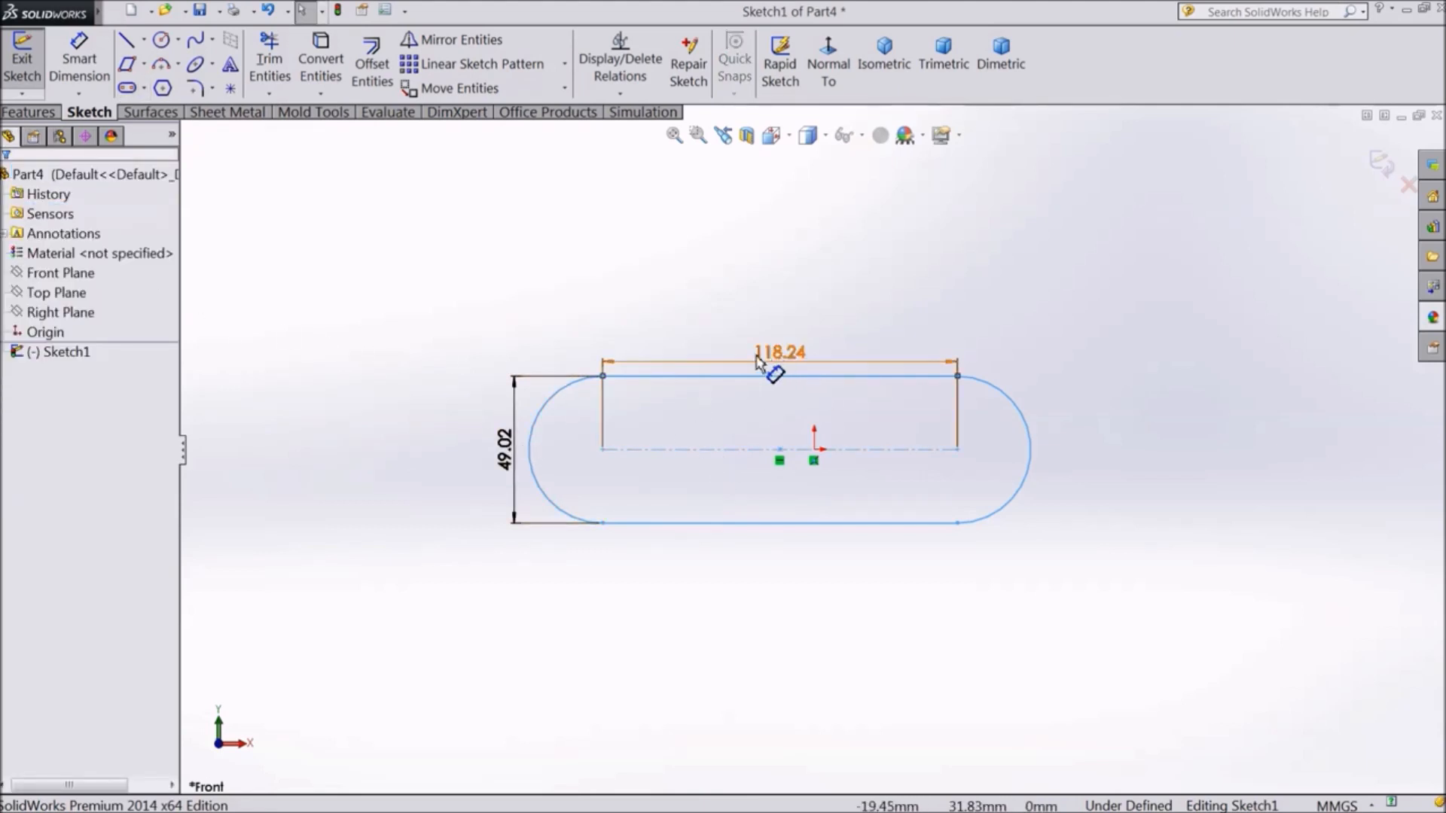
# - Set the slot's width to 30 mm and its center-to-center length to 80 mm
pyautogui.doubleClick(509, 451)
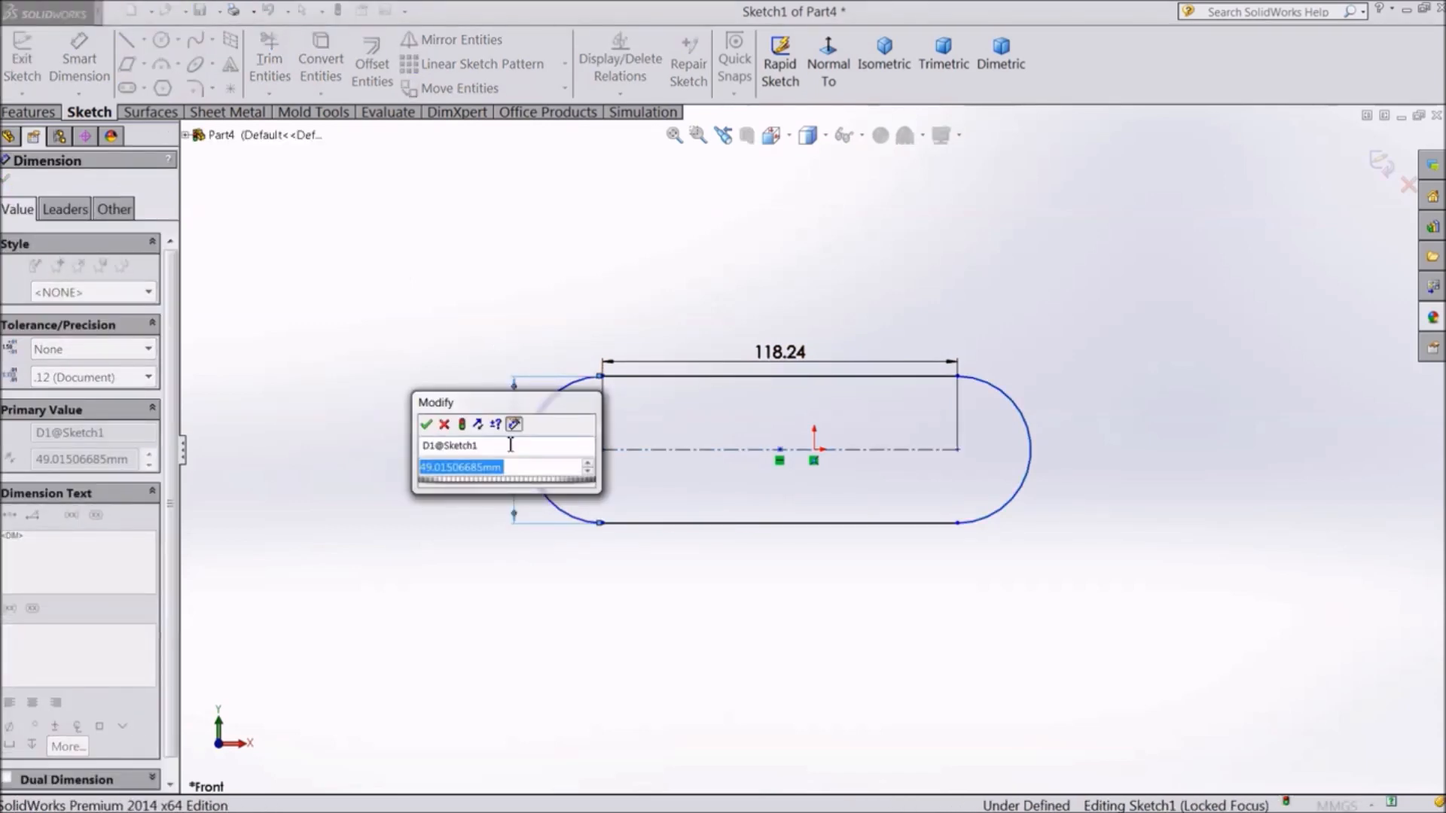
pyautogui.write('30')
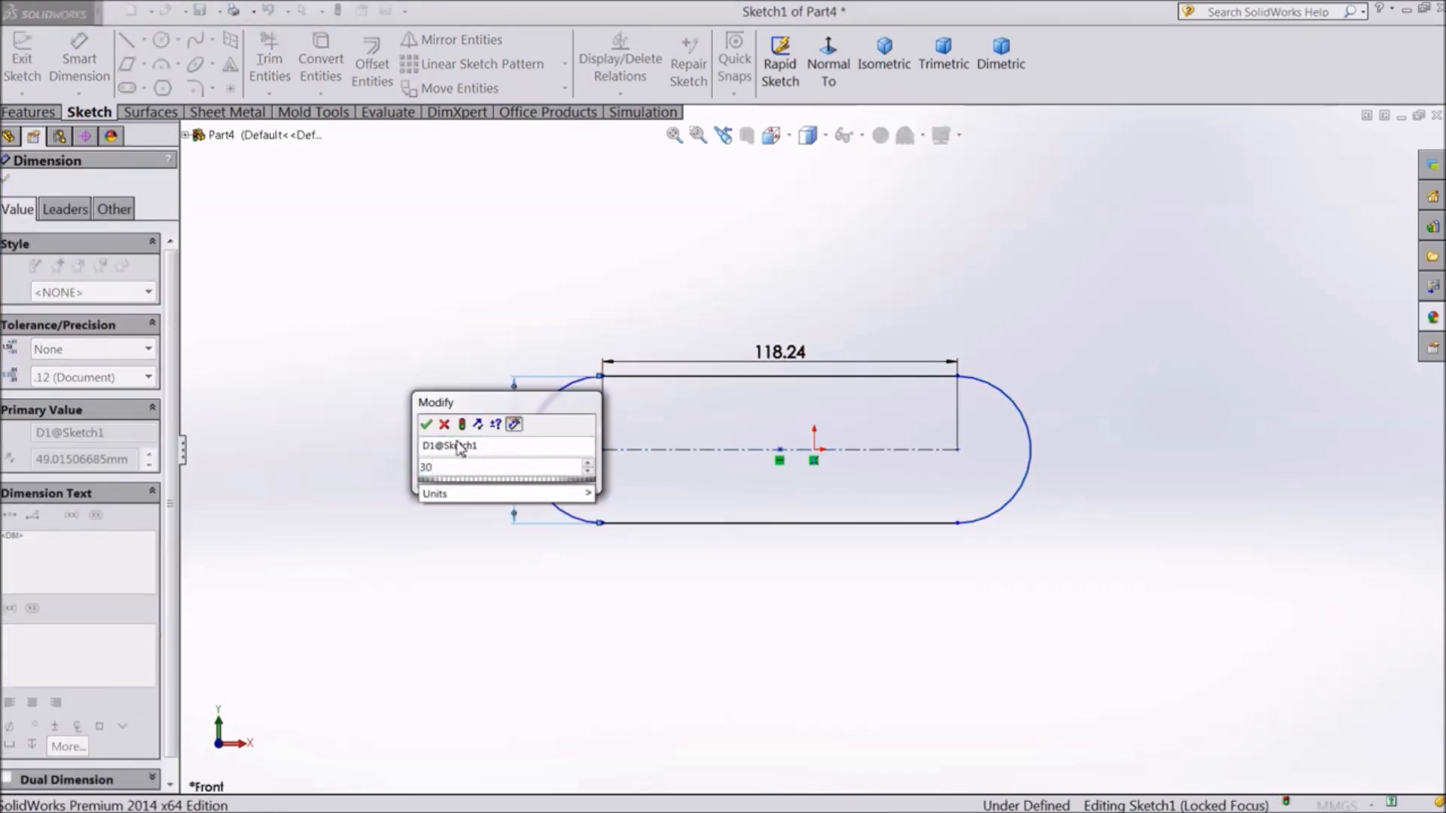
pyautogui.press('Return')
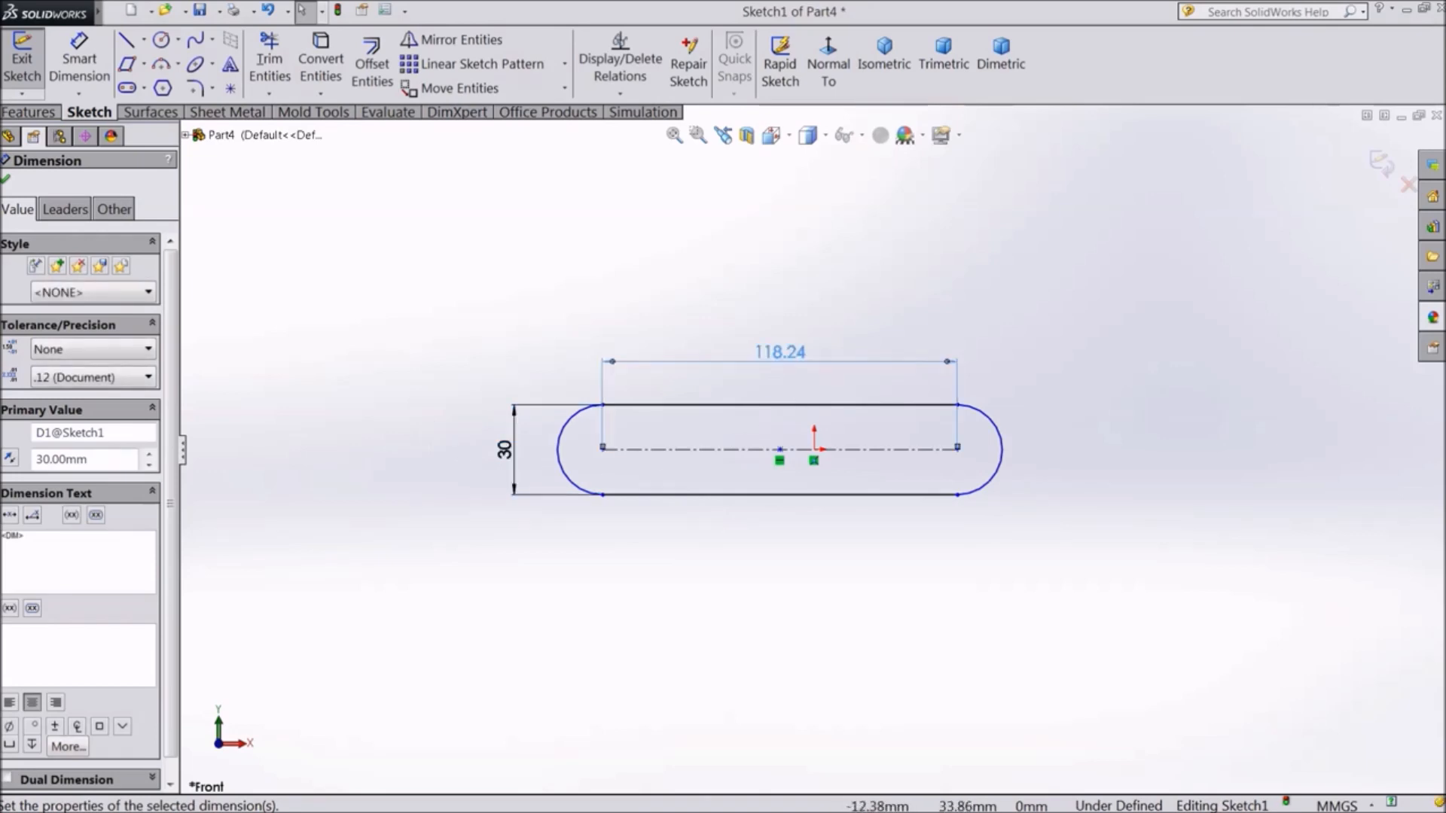
pyautogui.doubleClick(779, 354)
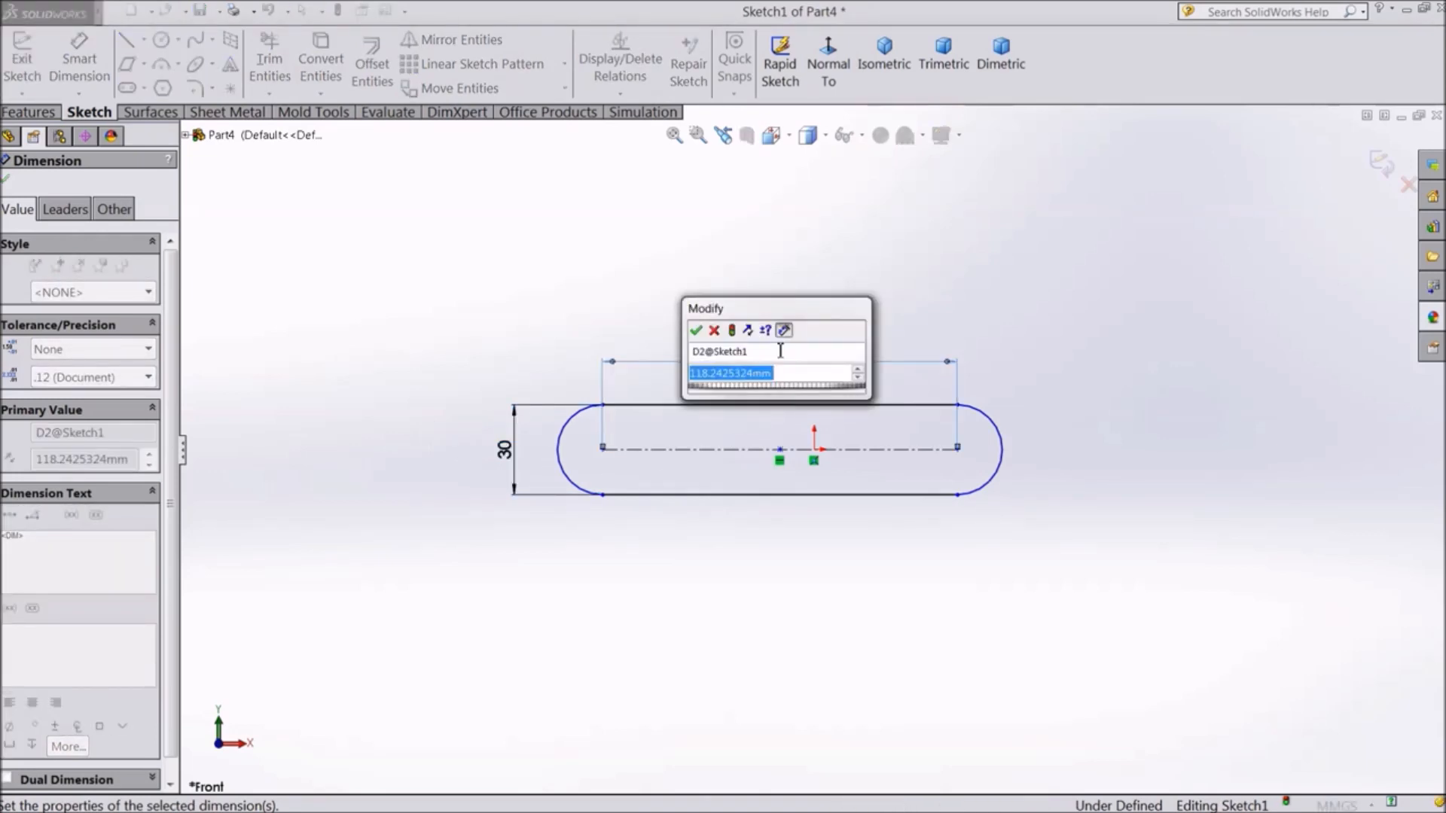
pyautogui.write('80')
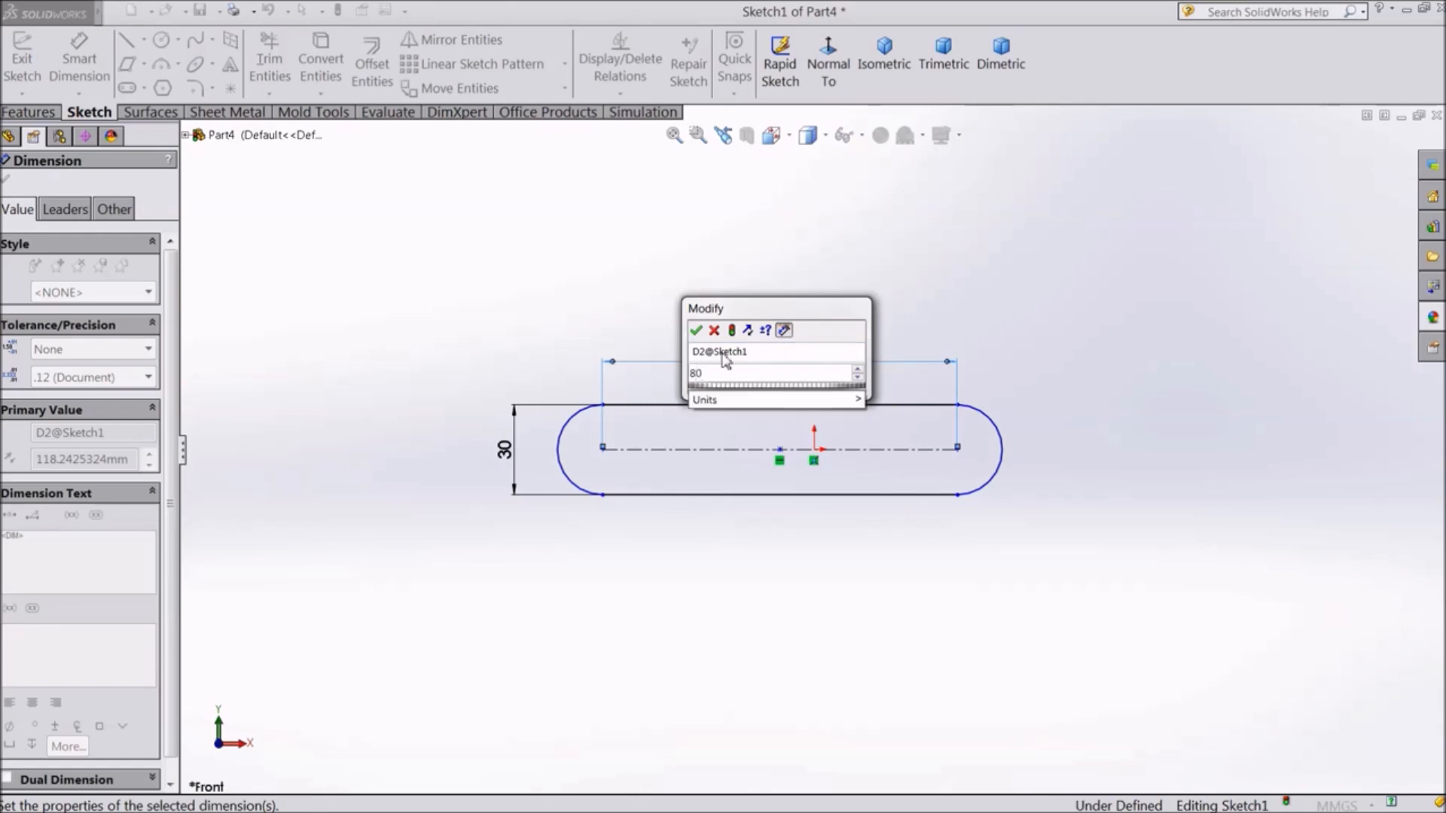
pyautogui.click(694, 332)
pyautogui.scroll(-3, 706, 388)
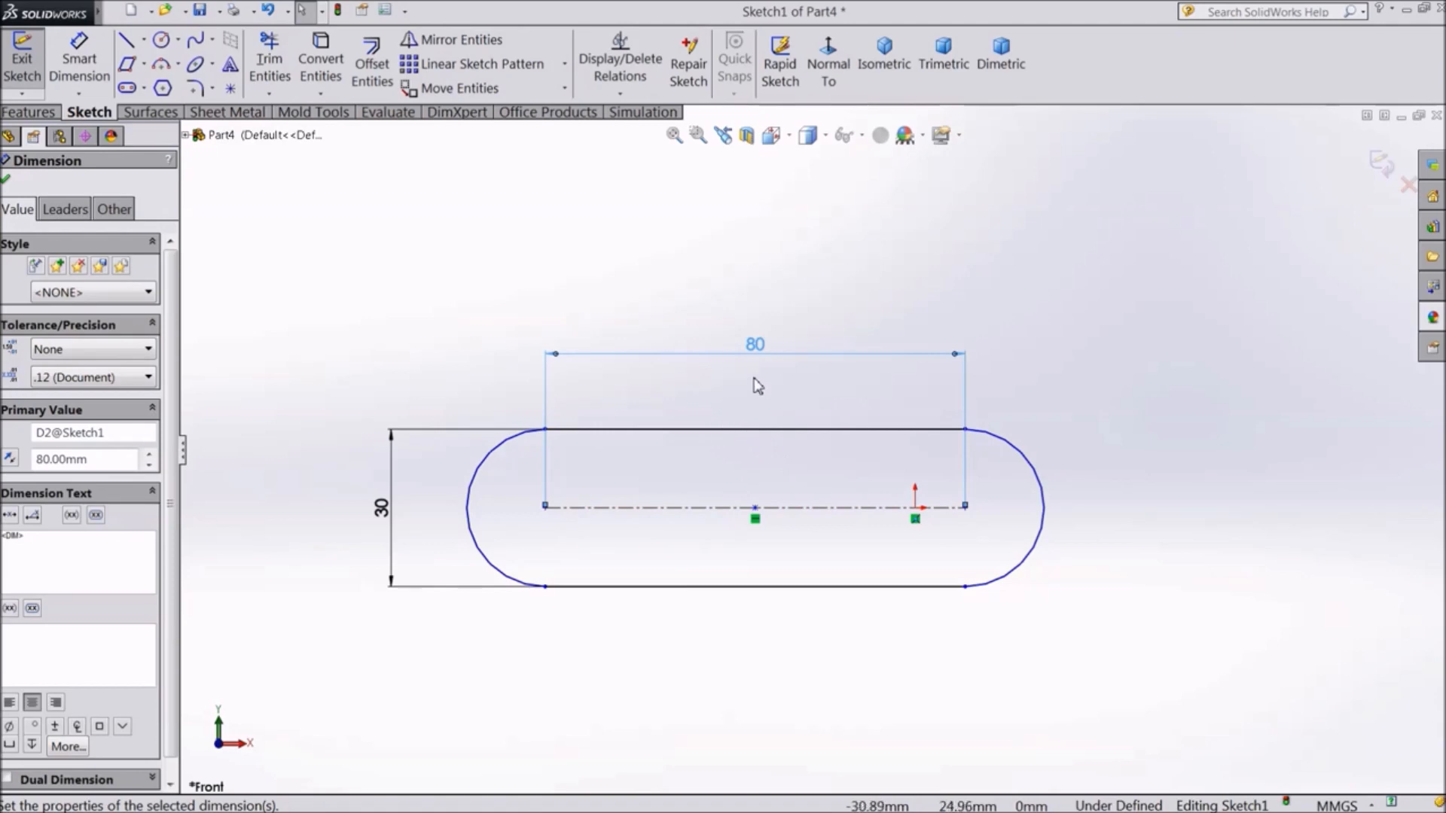
pyautogui.scroll(2, 738, 411)
pyautogui.scroll(-1, 776, 337)
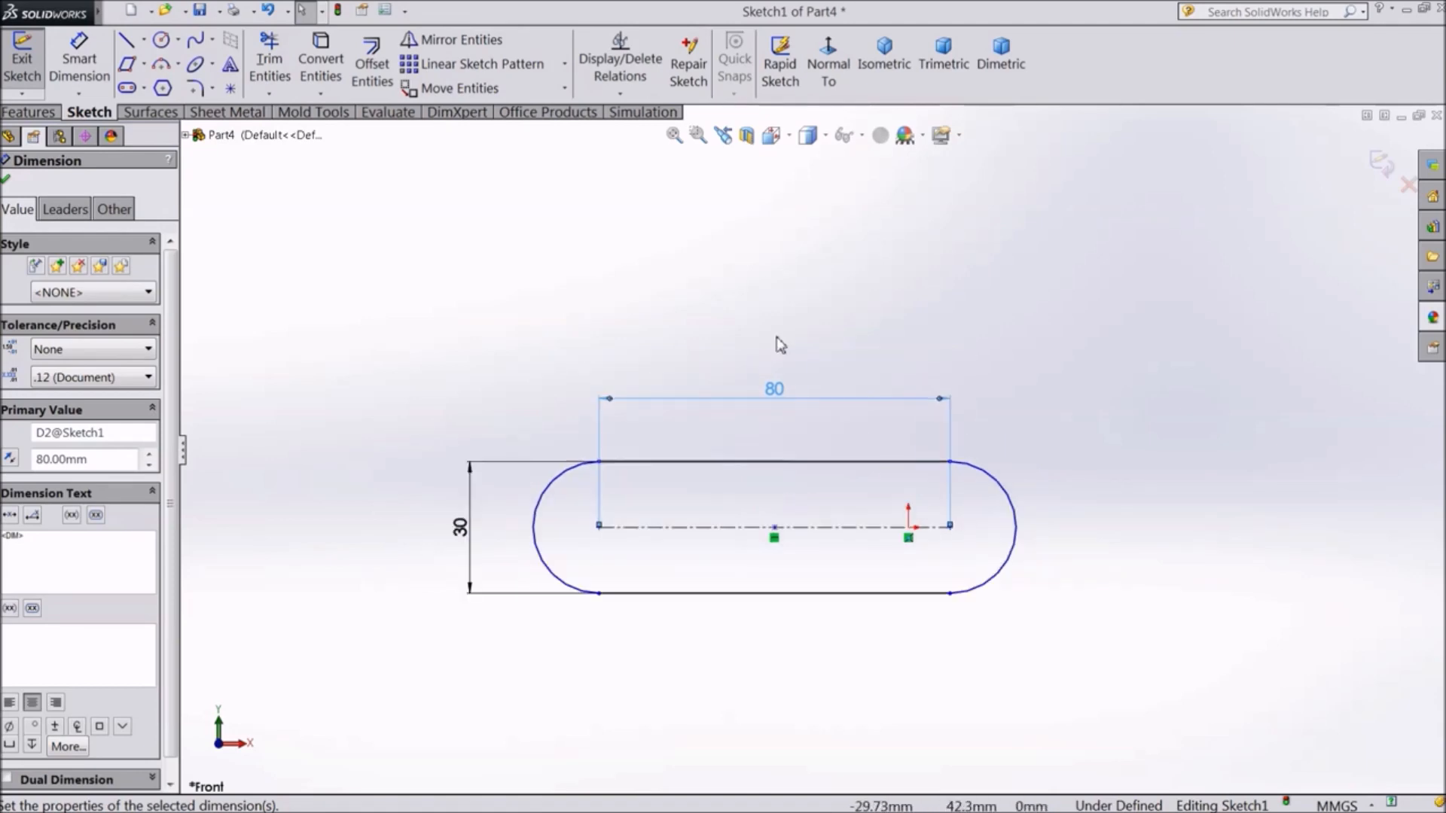
# - Sketch a dimensioned horizontal centerpoint straight slot above the first one, about 106 mm between arc centers and 27 mm wide
pyautogui.click(146, 89)
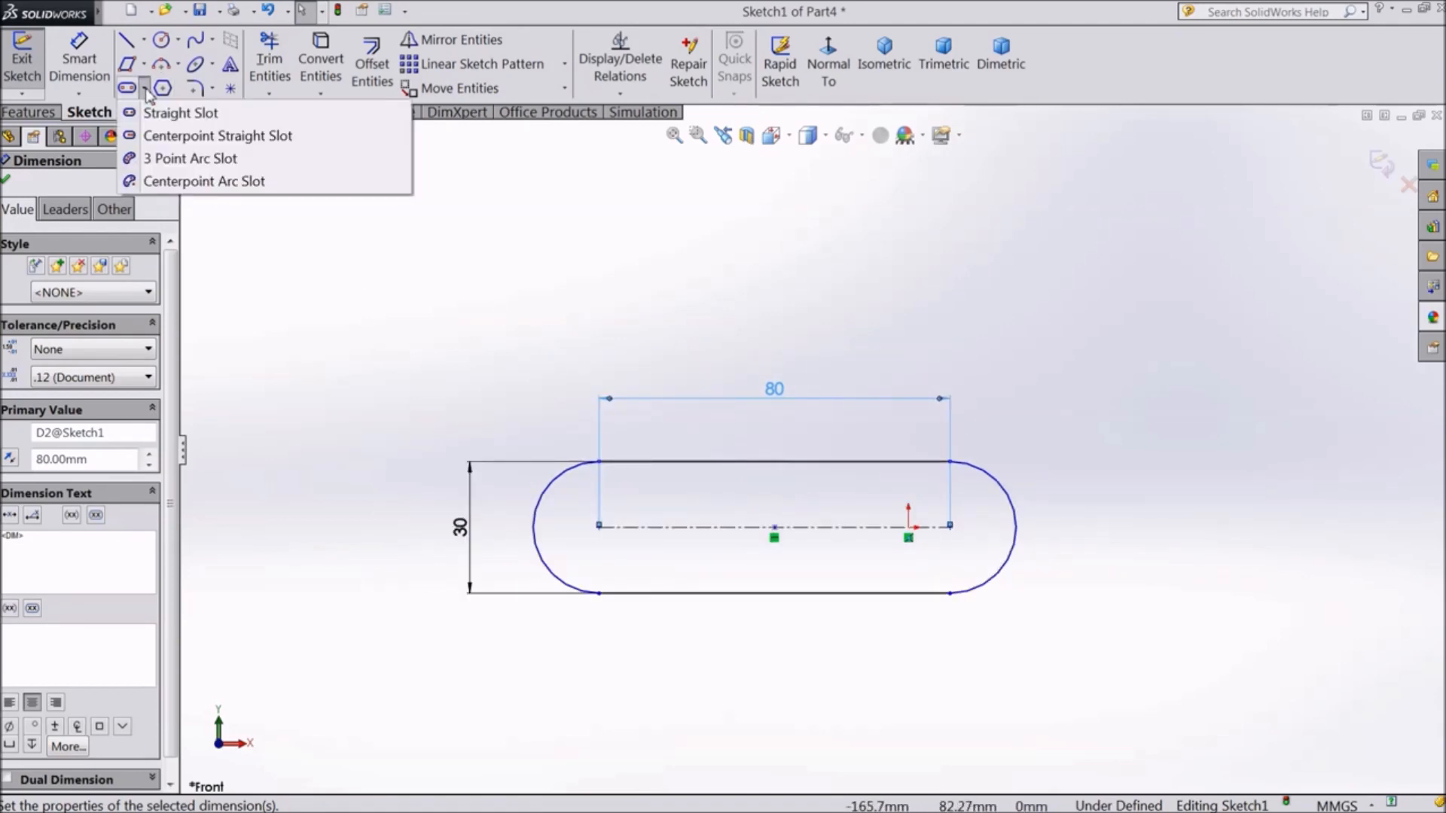
pyautogui.click(181, 137)
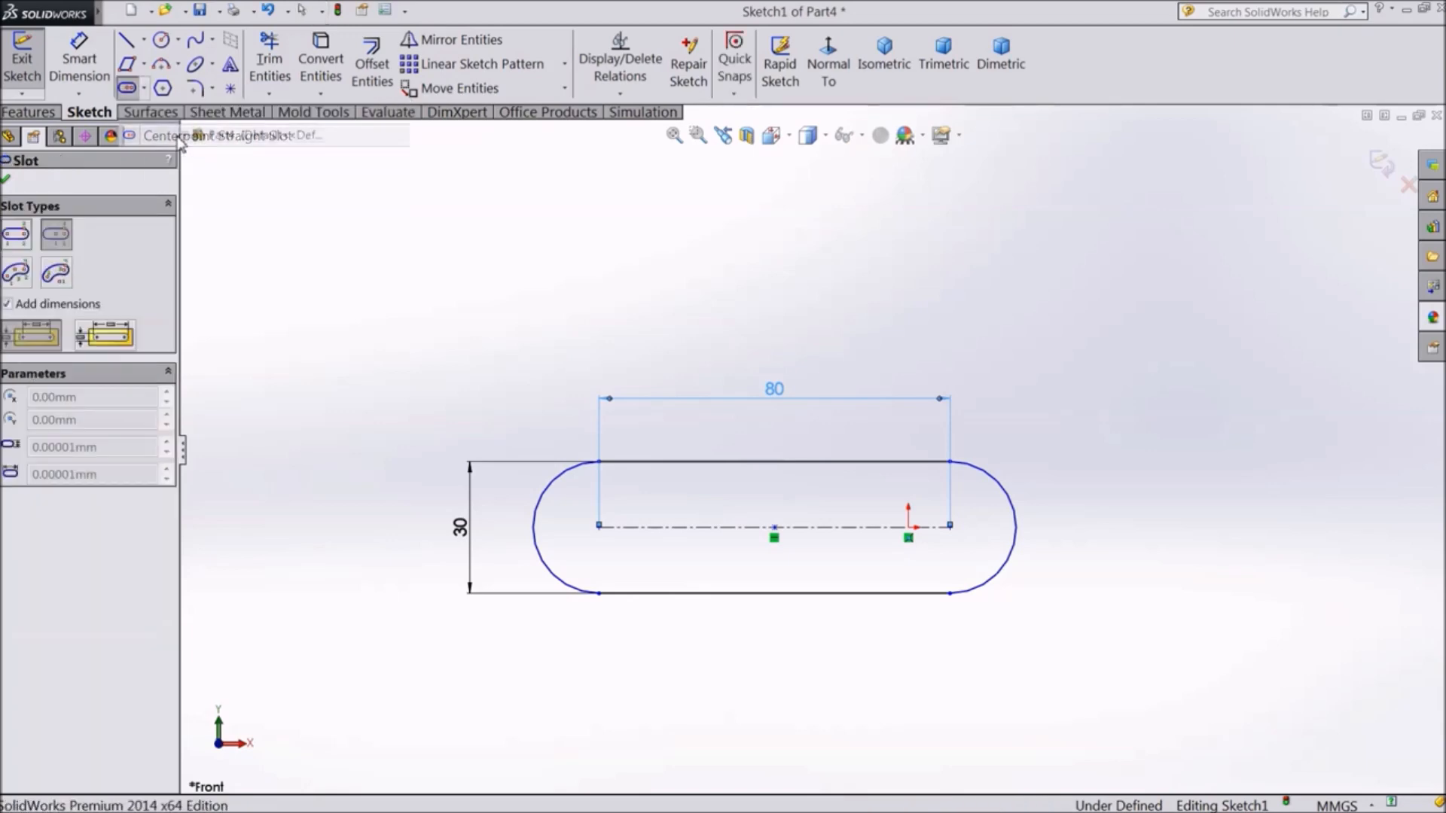
pyautogui.click(764, 263)
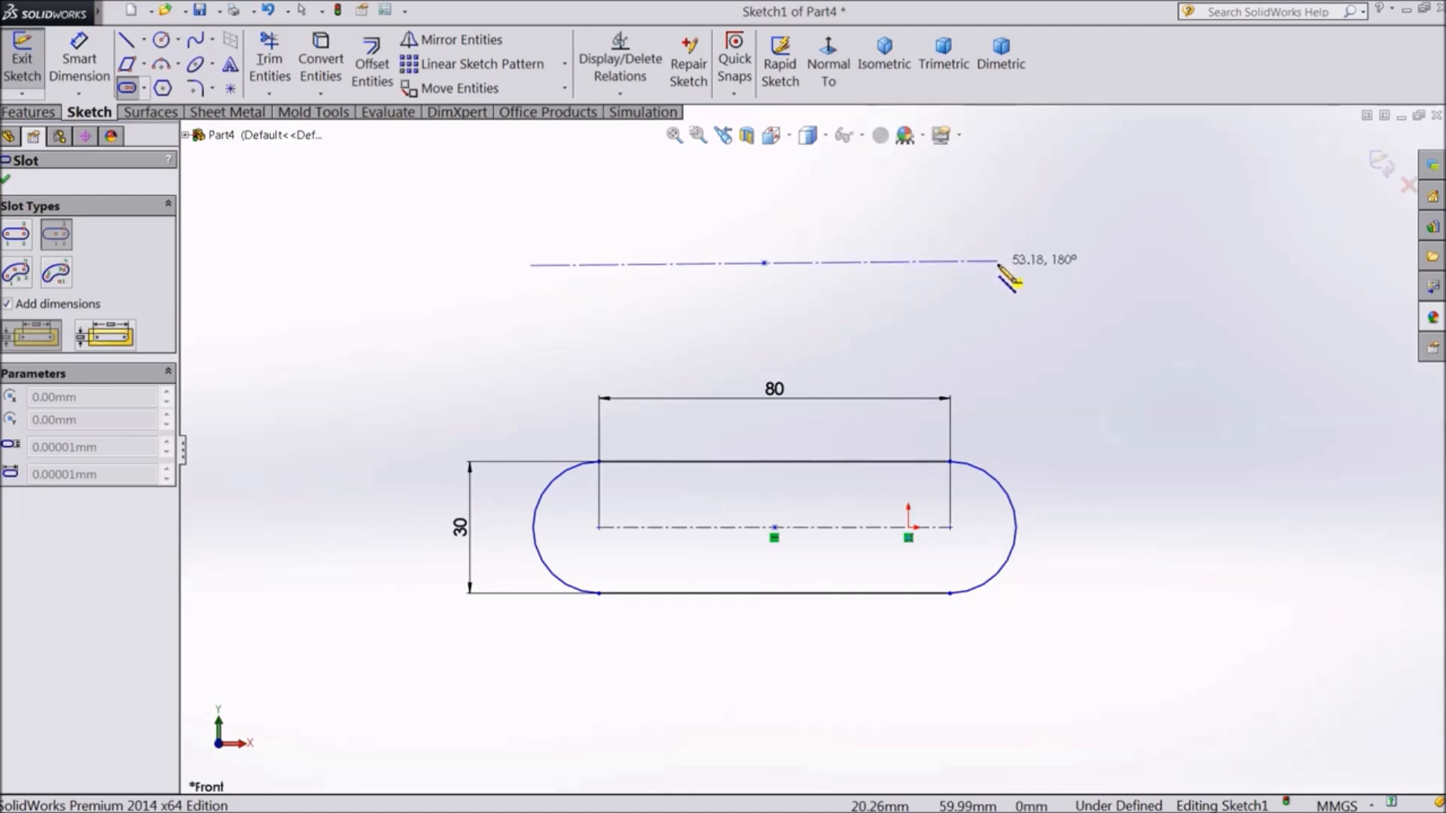
pyautogui.click(998, 263)
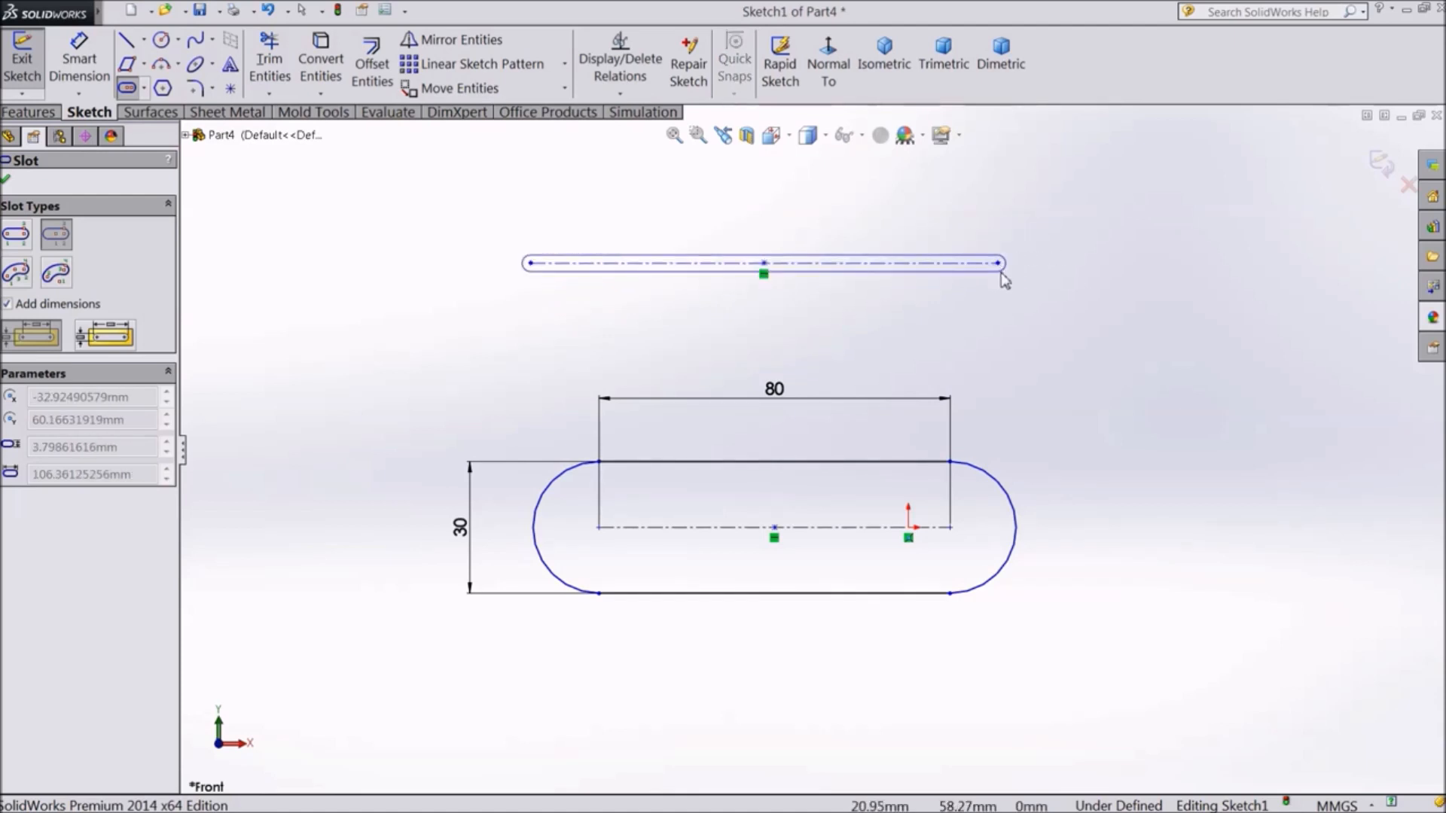
pyautogui.click(1018, 332)
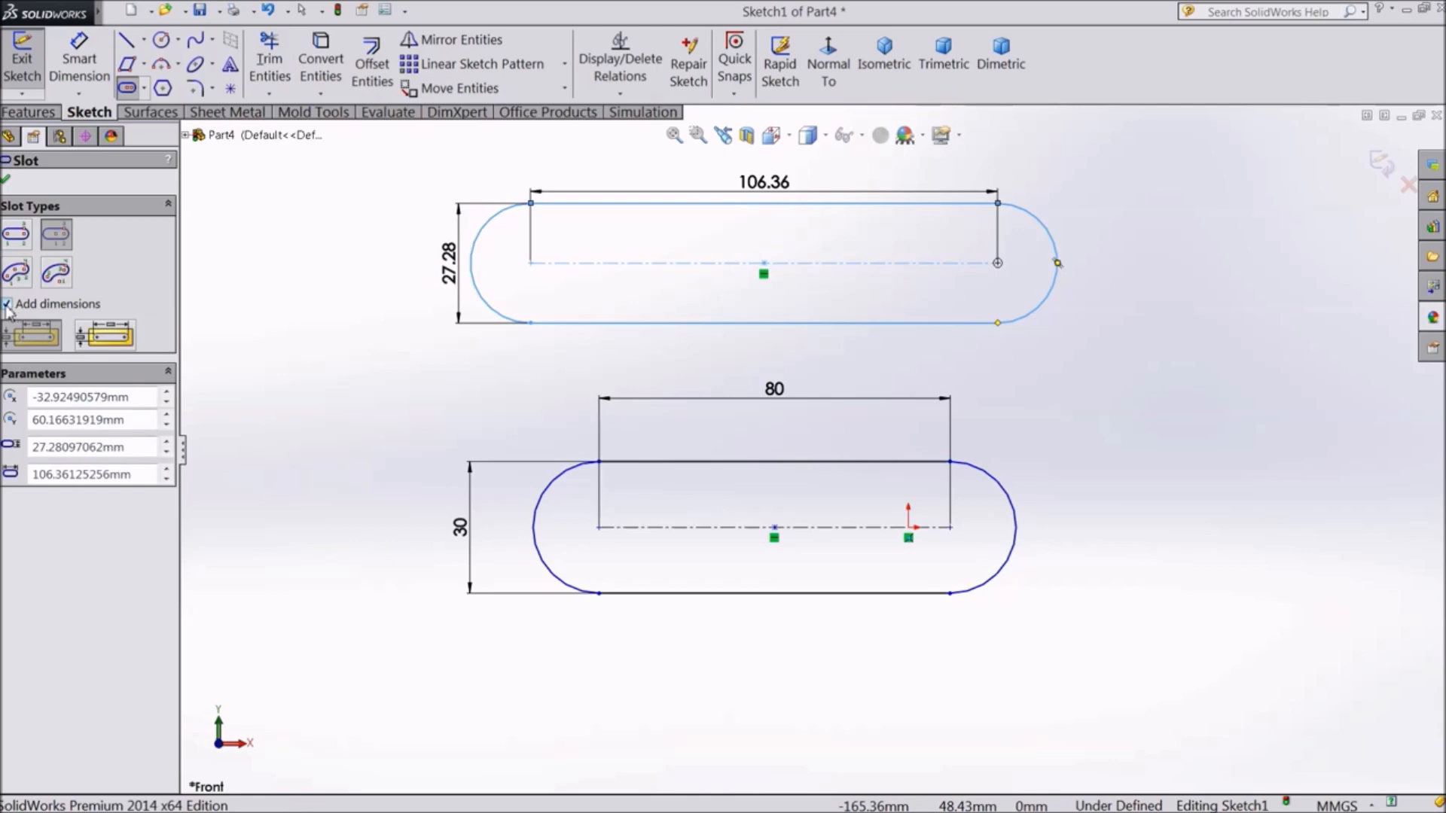
pyautogui.click(8, 182)
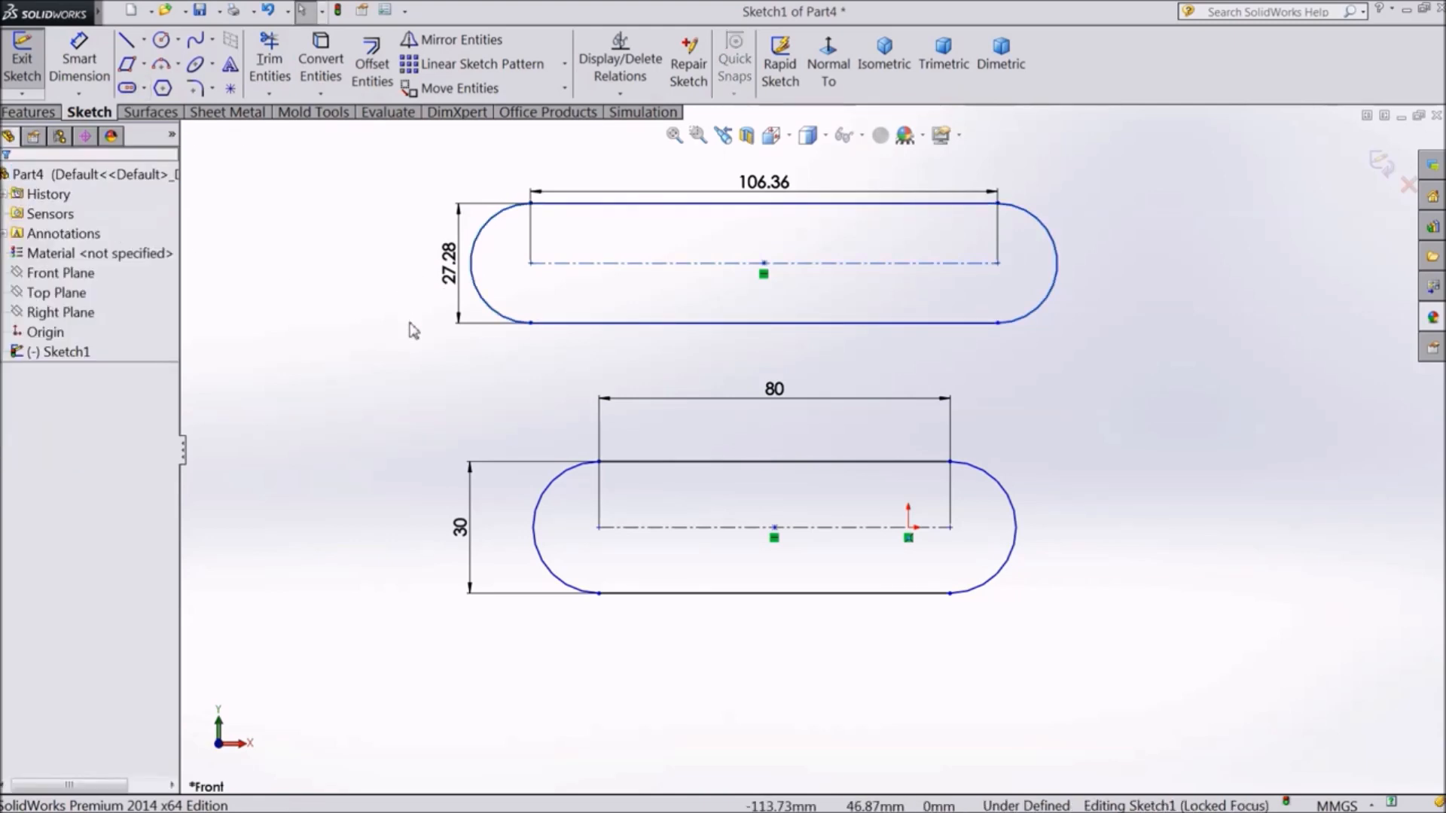
# - Sketch a third centerpoint straight slot without dimensions beside the other two, about 74 mm between arc centers and 30 mm wide
pyautogui.scroll(1, 398, 331)
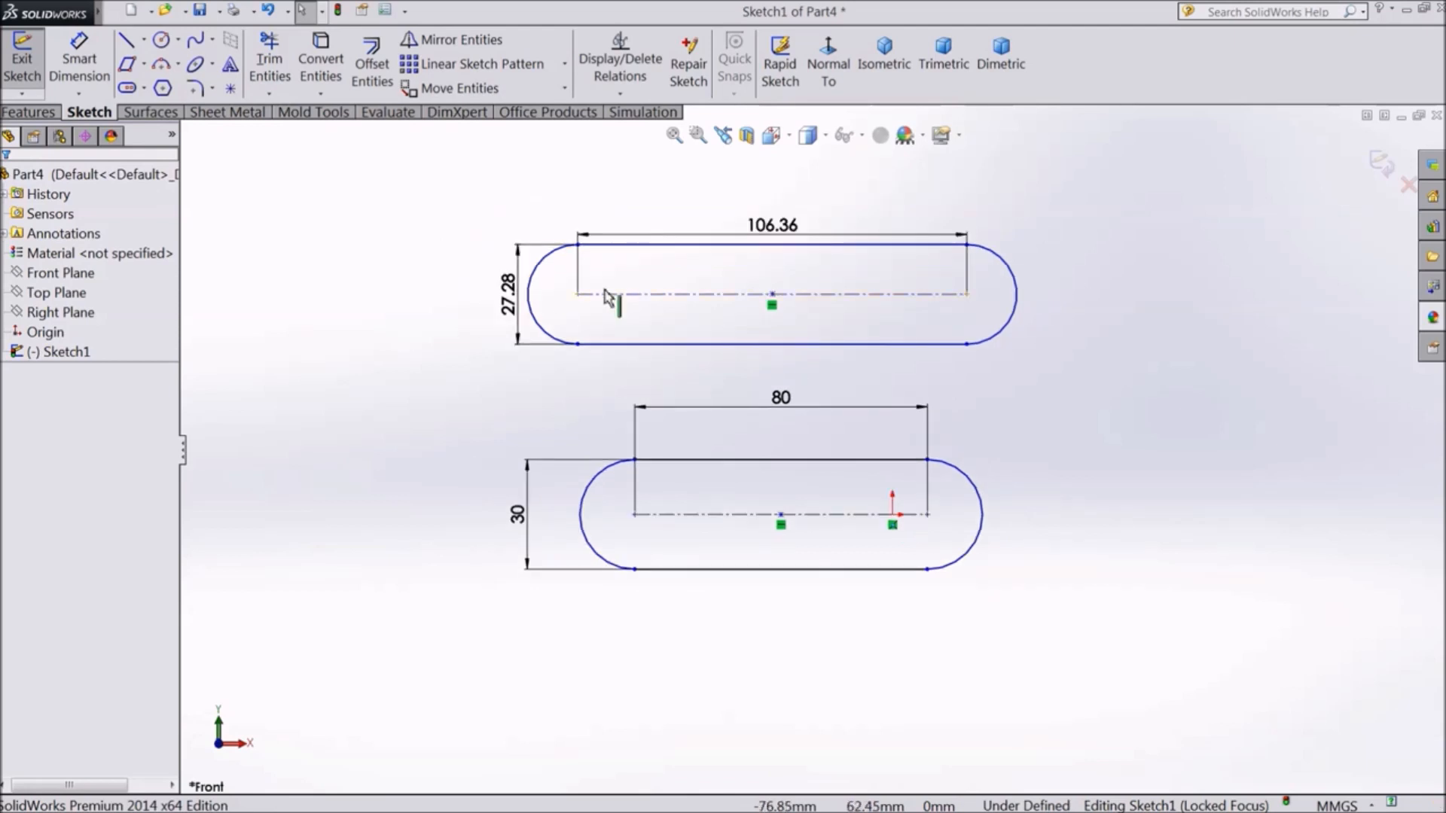
pyautogui.click(130, 89)
pyautogui.click(1066, 389)
pyautogui.click(1202, 390)
pyautogui.click(1203, 446)
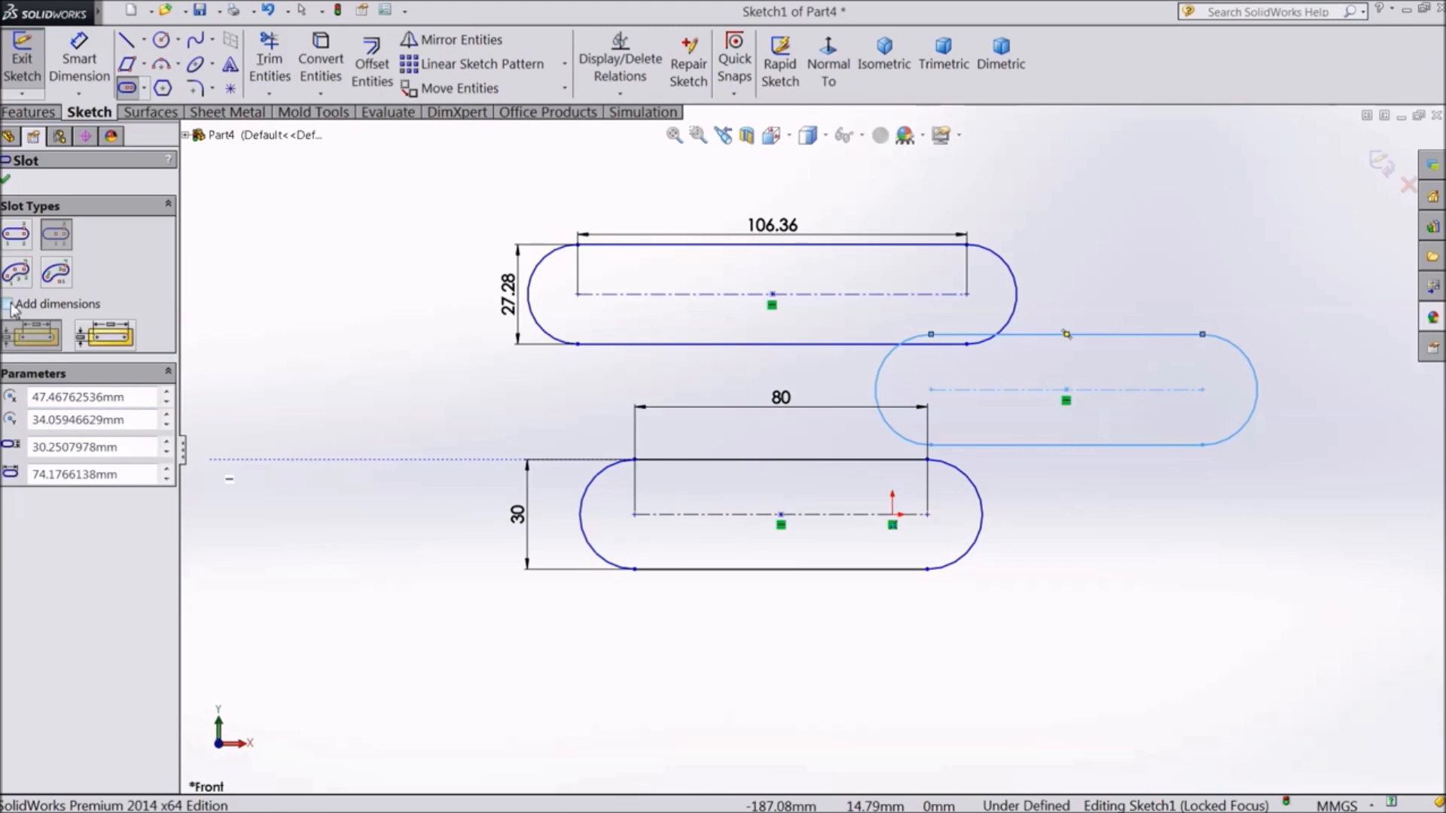
pyautogui.click(7, 182)
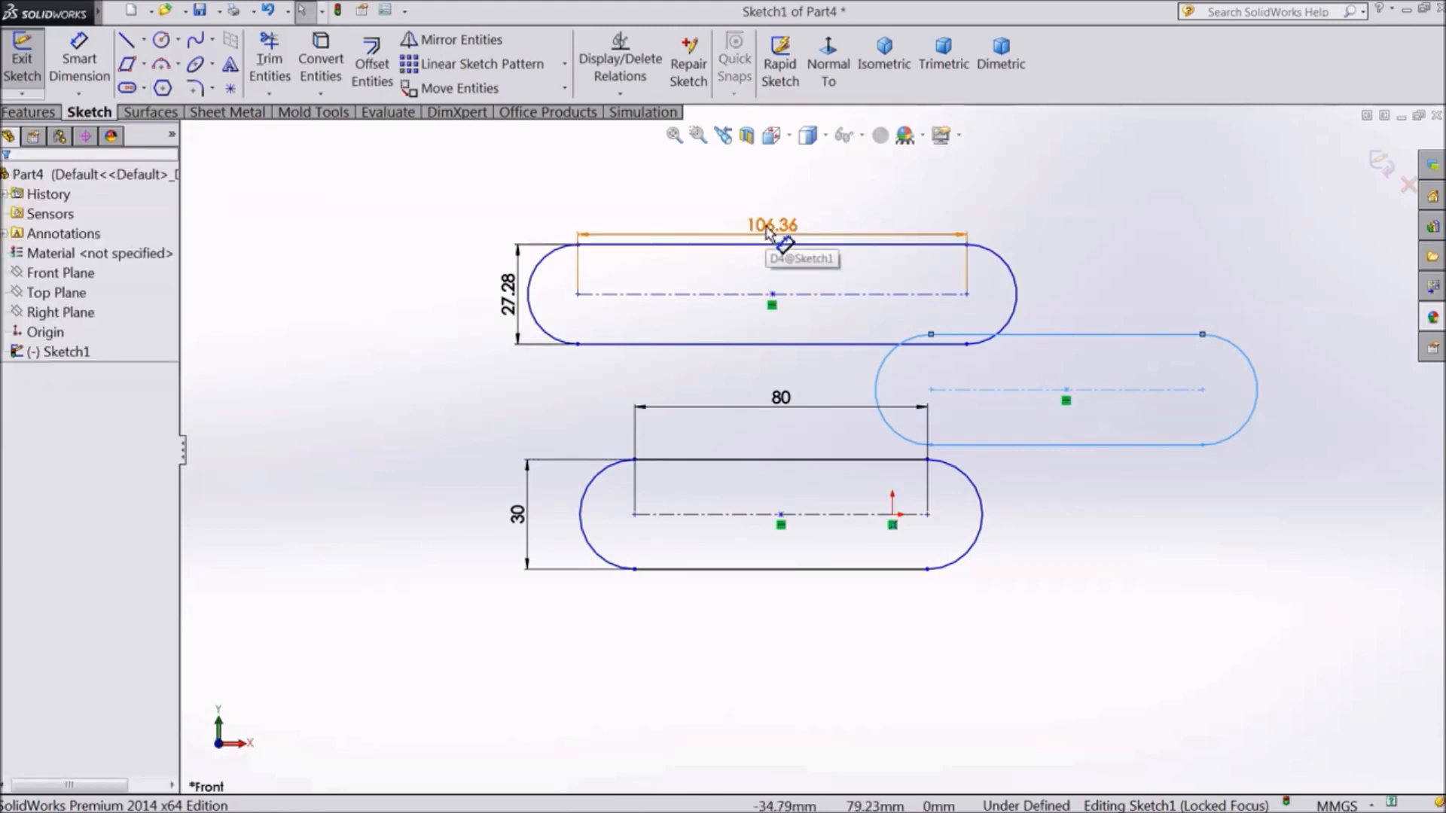
# - Set the uppermost slot's width to 20 mm and its center-to-center length to 50 mm
pyautogui.click(515, 305)
pyautogui.doubleClick(509, 301)
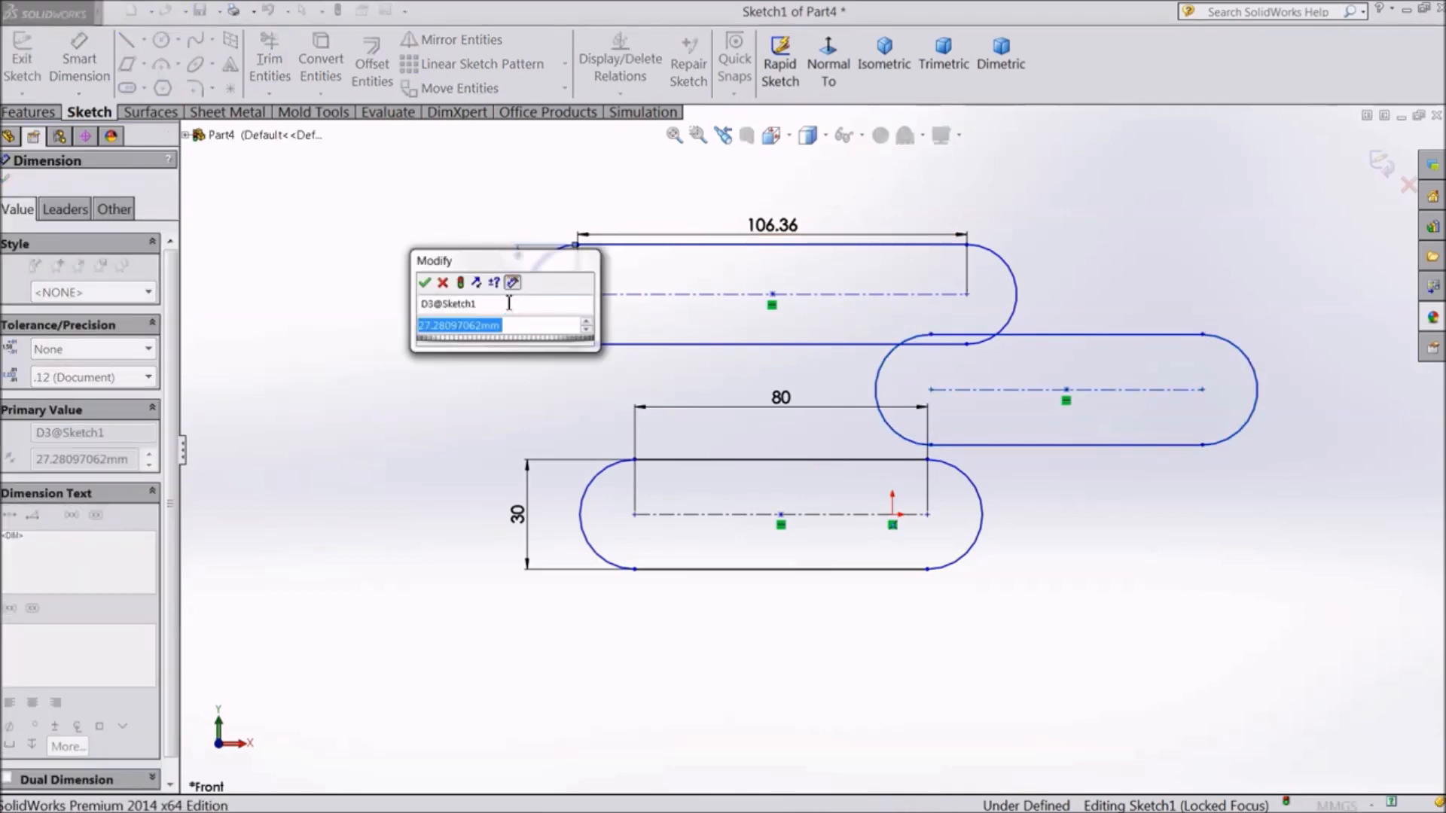
pyautogui.write('02')
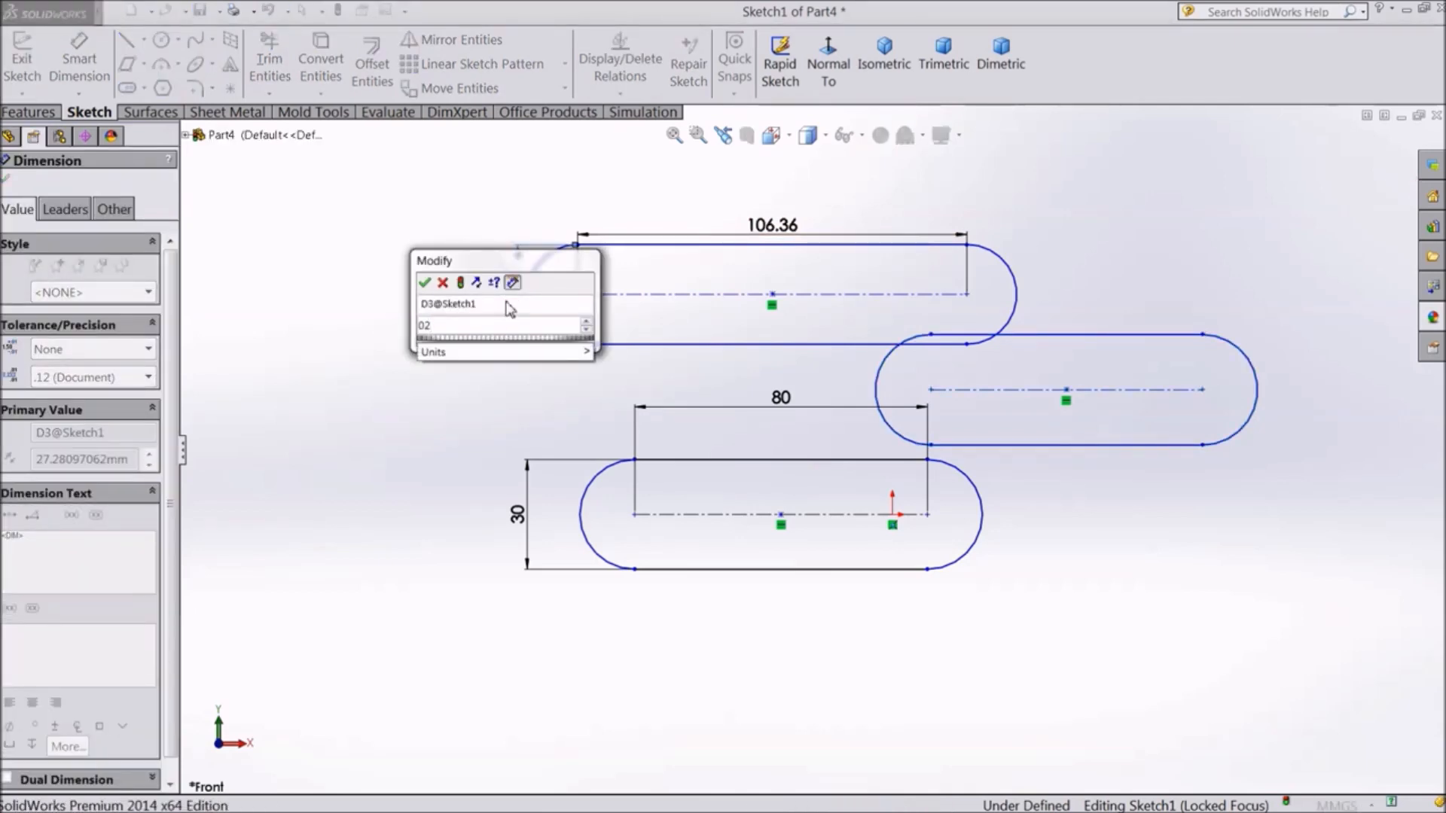
pyautogui.write('0')
pyautogui.press('Return')
pyautogui.doubleClick(765, 240)
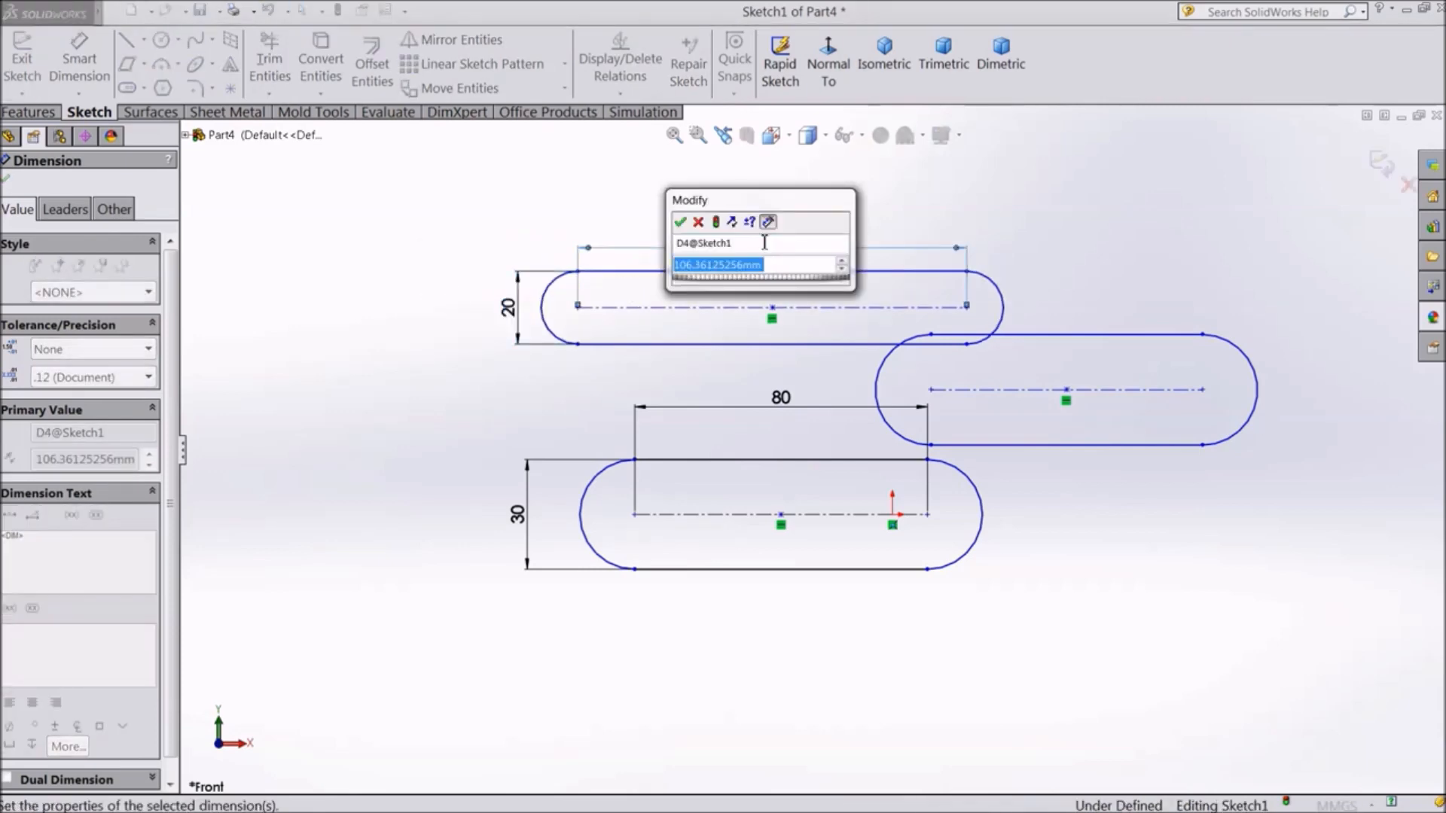
pyautogui.write('50')
pyautogui.press('Return')
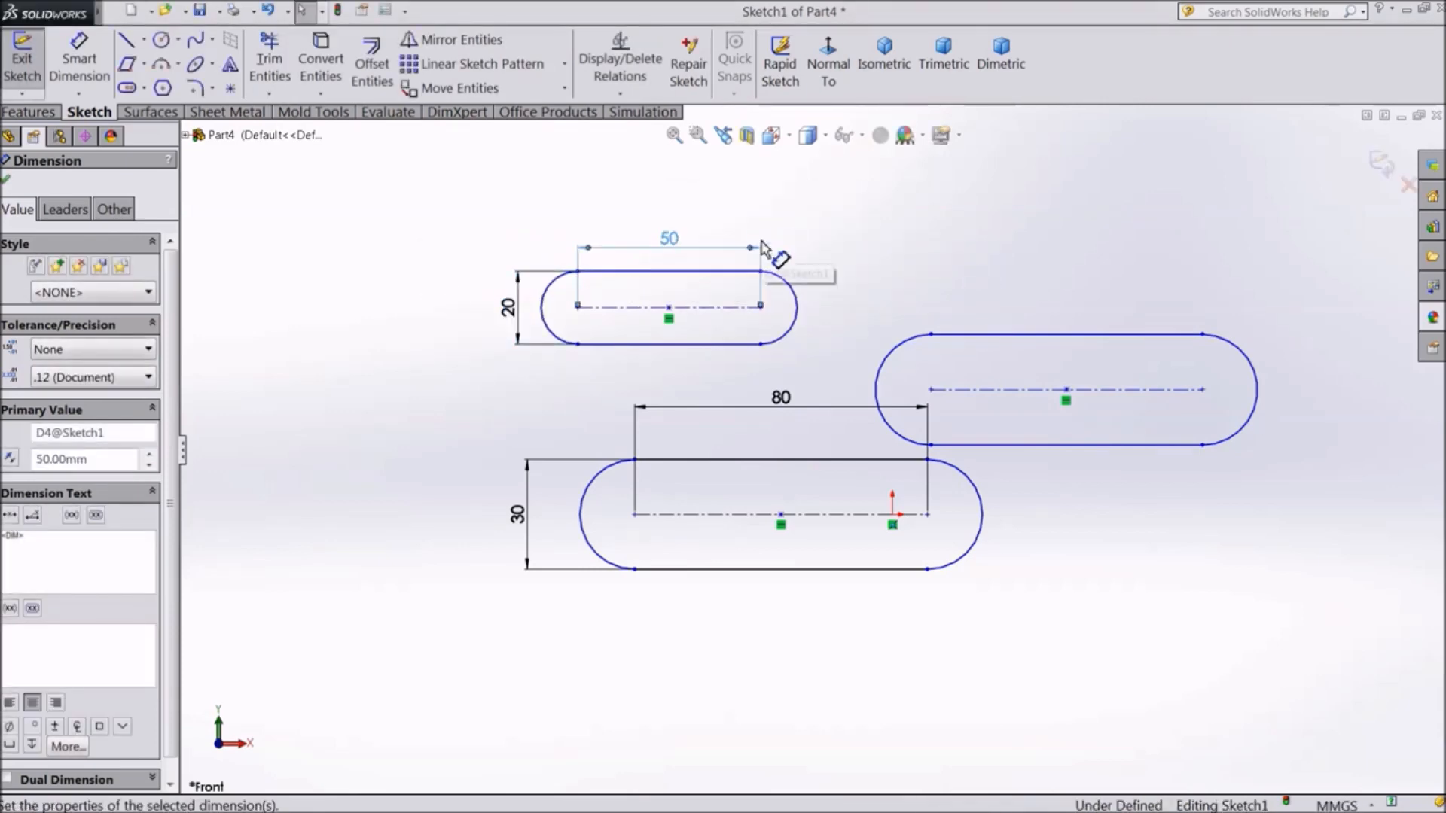
pyautogui.click(8, 182)
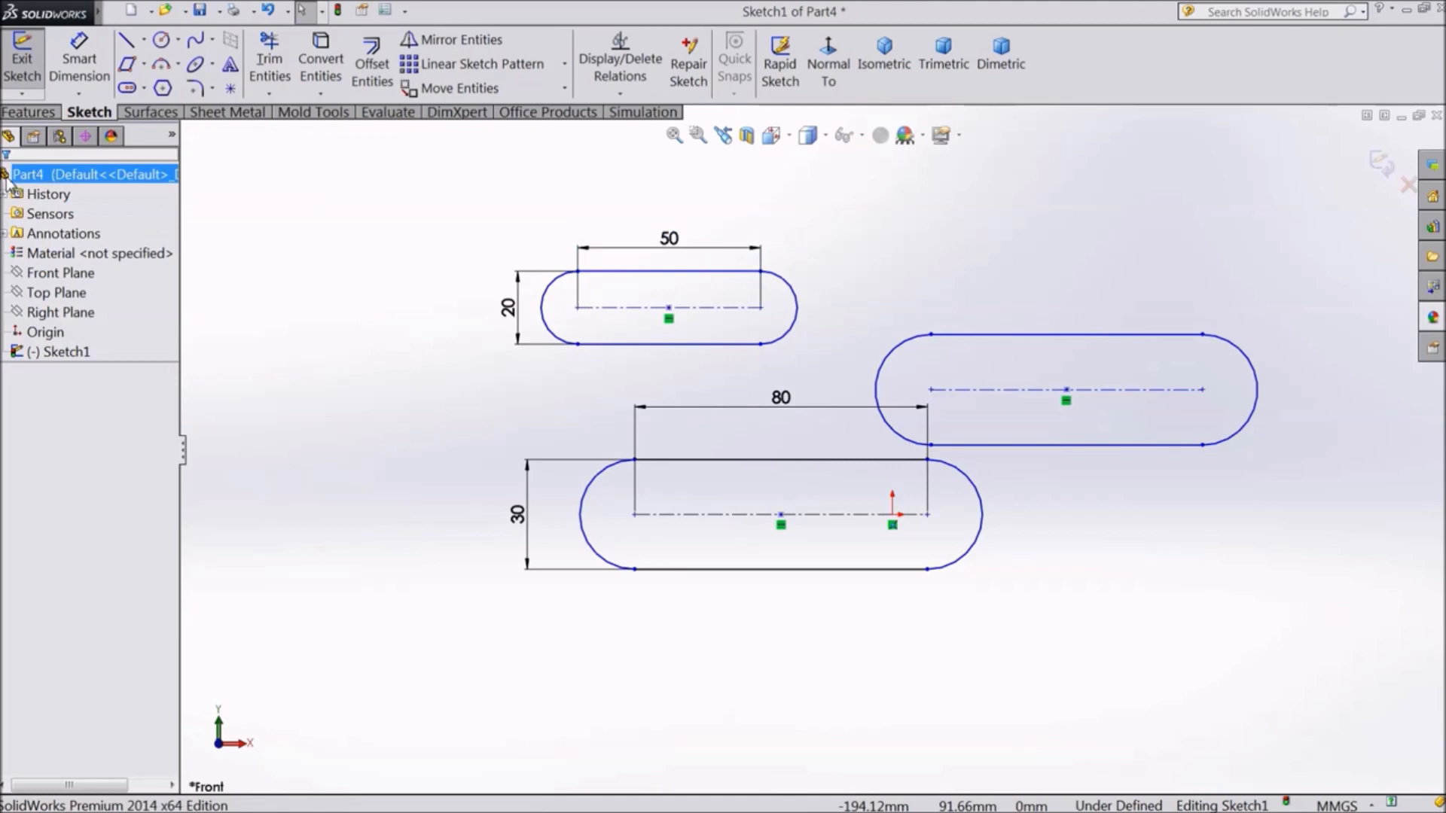
# - Sketch a downward-bulging 3 point arc slot left of the straight slots, about 95 mm radius, 142° arc and 38 mm wide, without dimensions
pyautogui.click(145, 88)
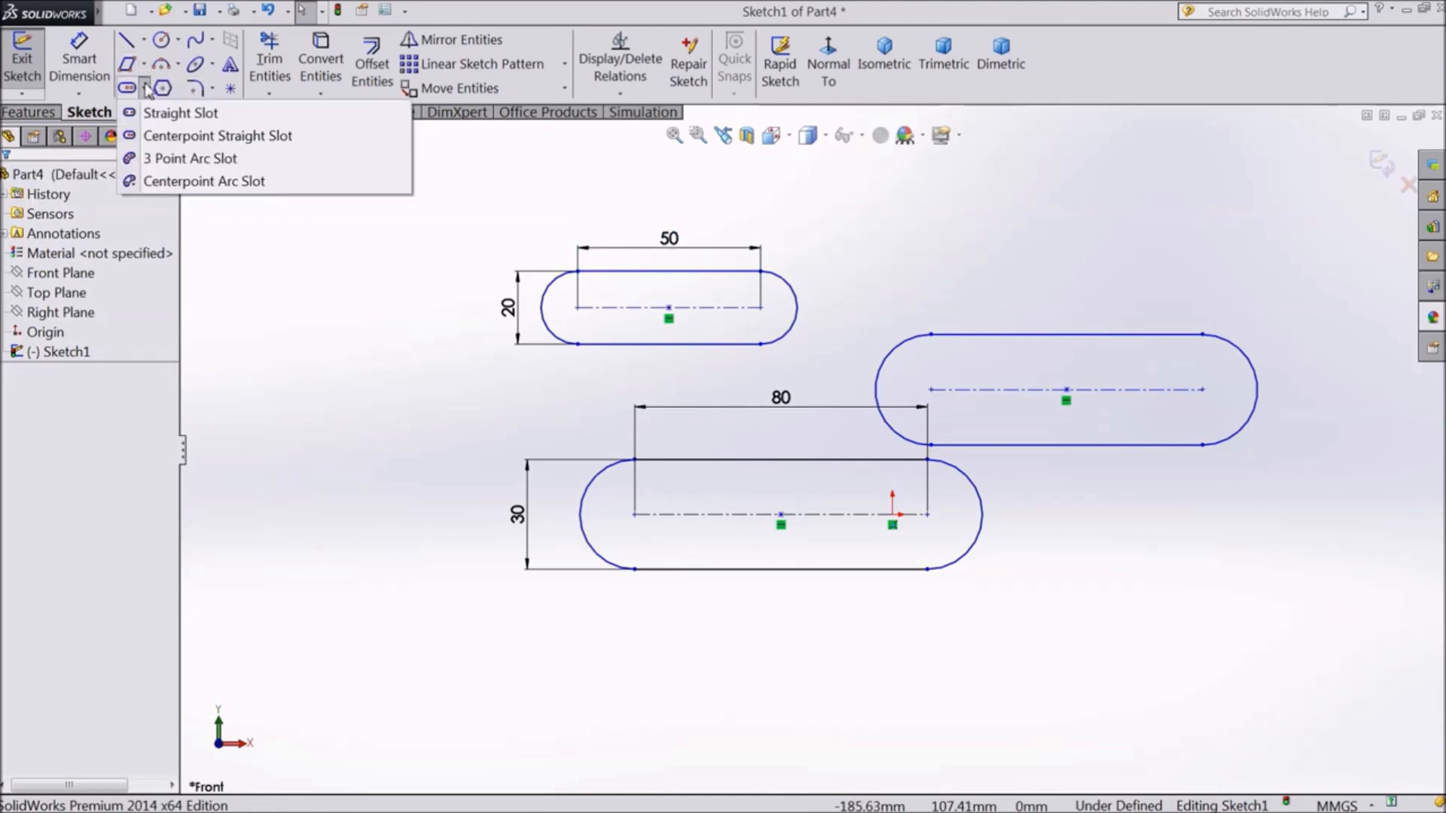
pyautogui.click(183, 159)
pyautogui.press('f')
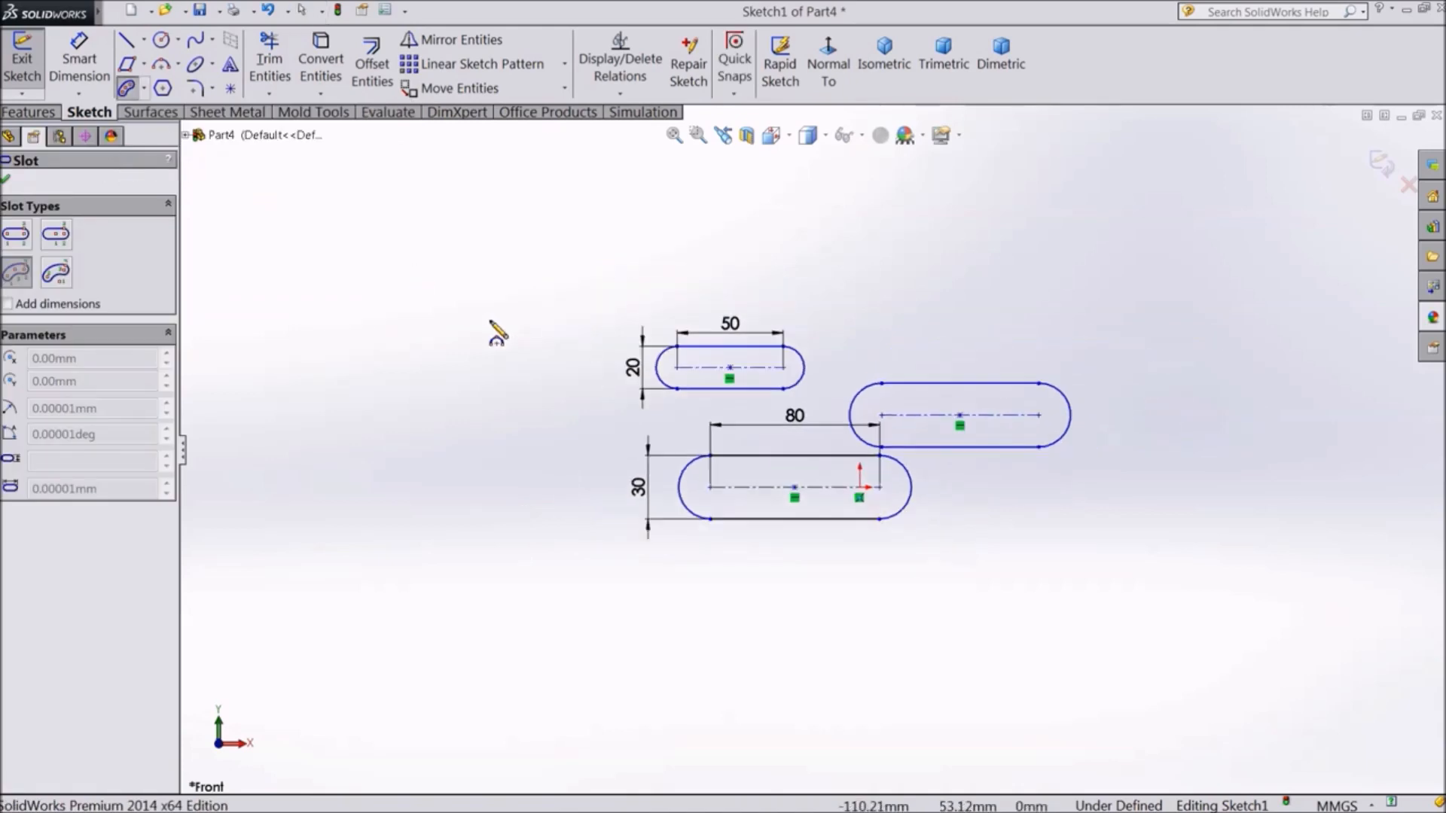
pyautogui.scroll(2, 305, 455)
pyautogui.scroll(-1, 307, 456)
pyautogui.scroll(-2, 338, 467)
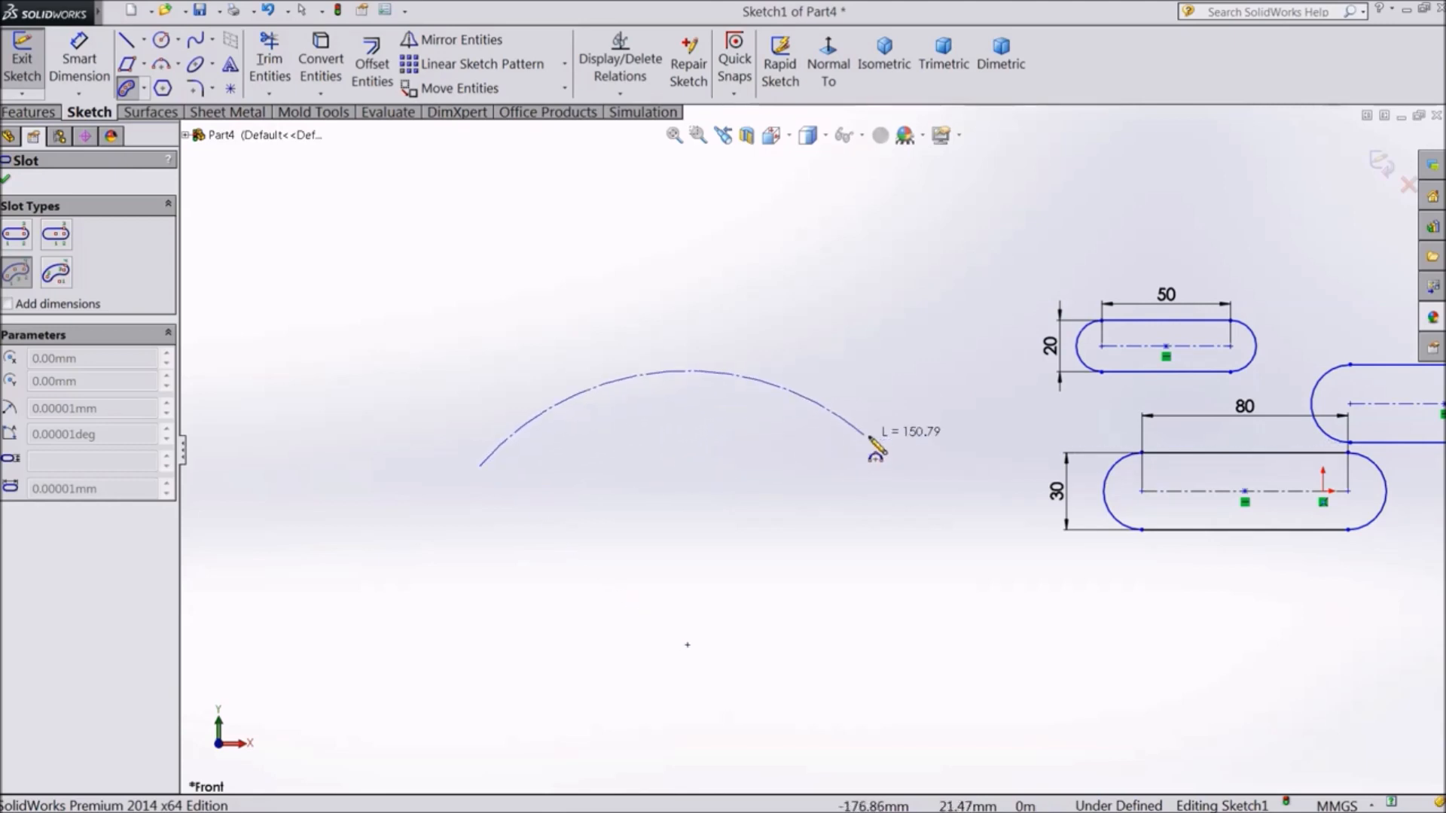
pyautogui.click(938, 413)
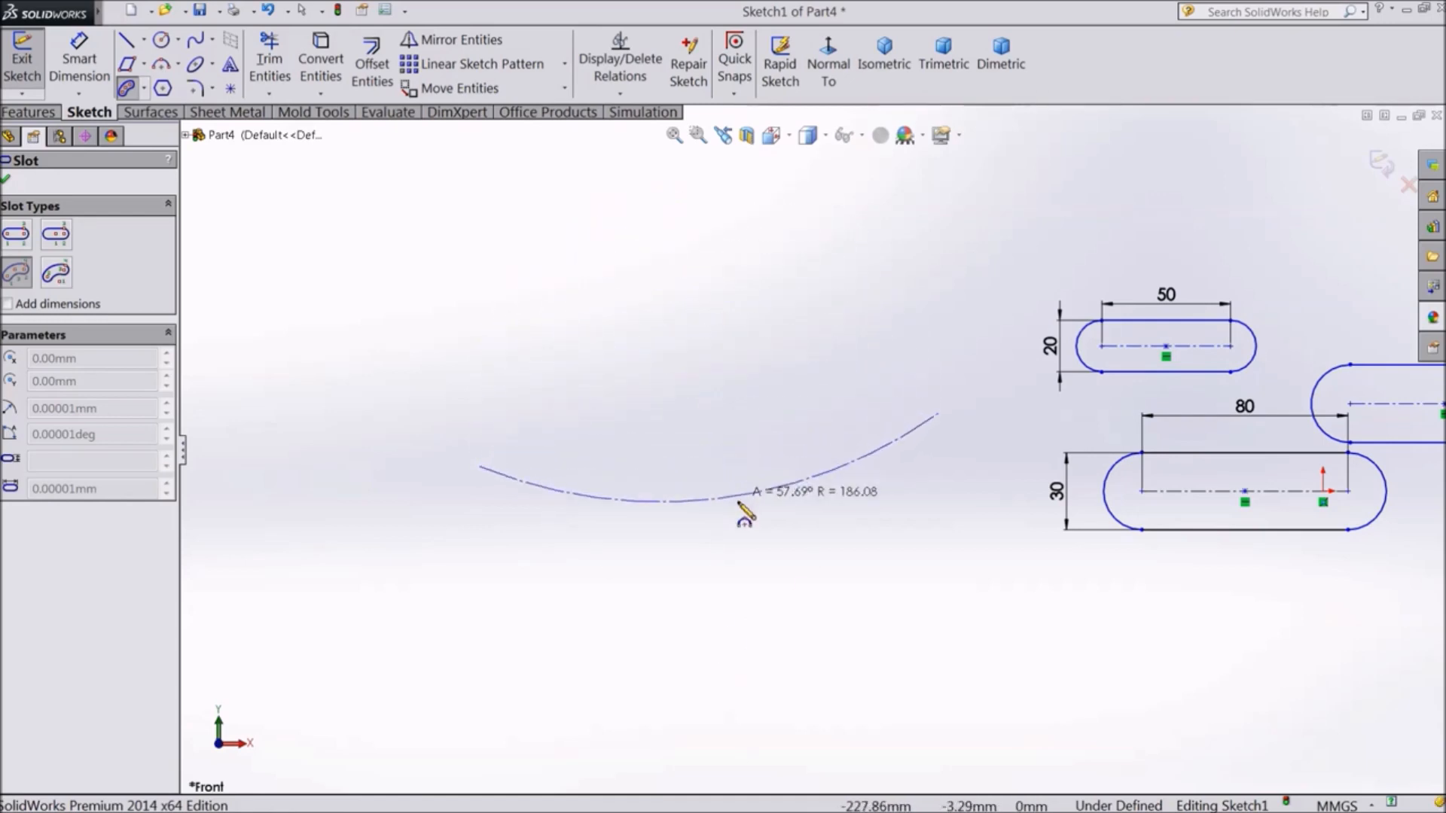
pyautogui.click(742, 603)
pyautogui.click(753, 626)
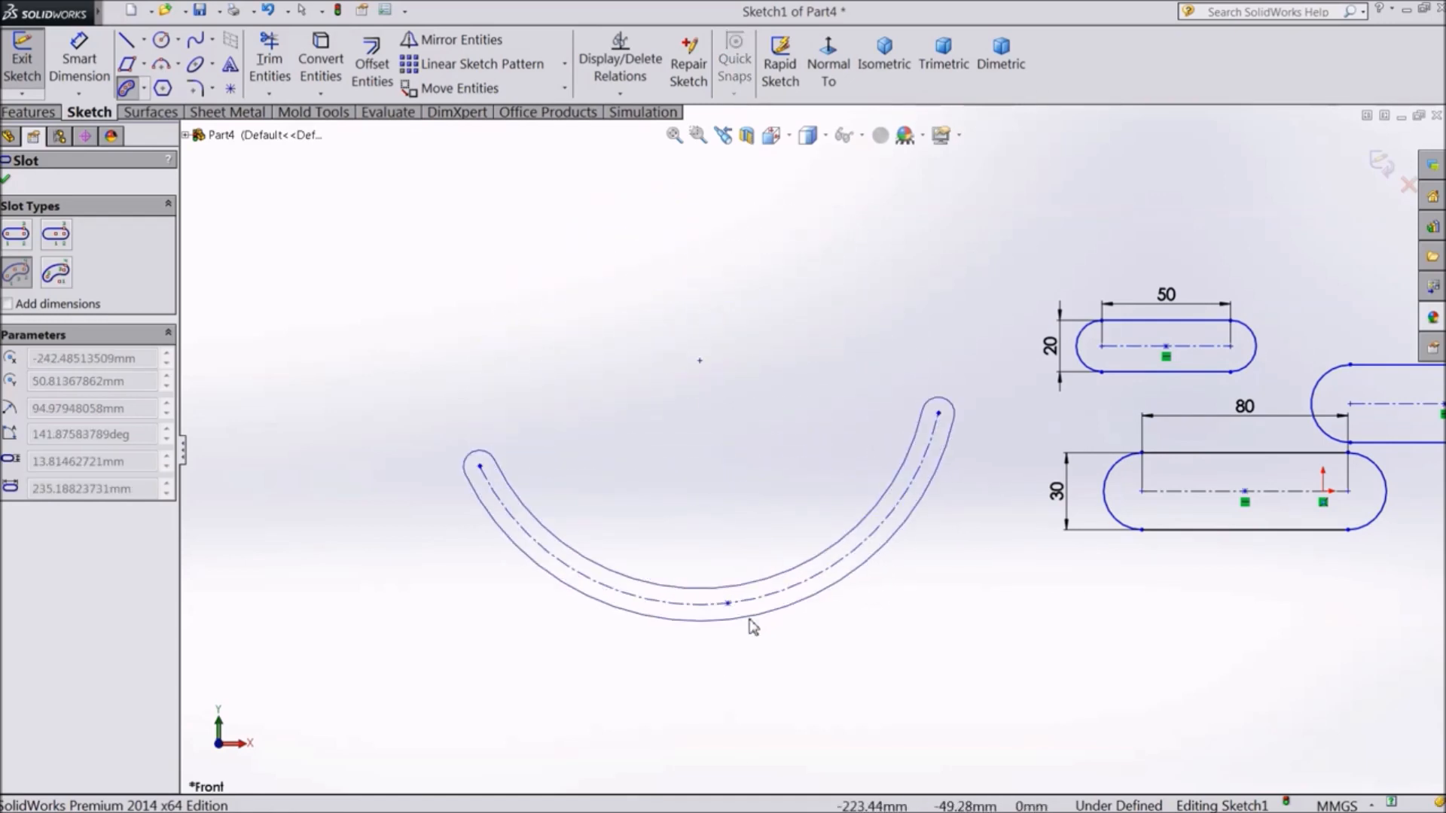
pyautogui.click(765, 648)
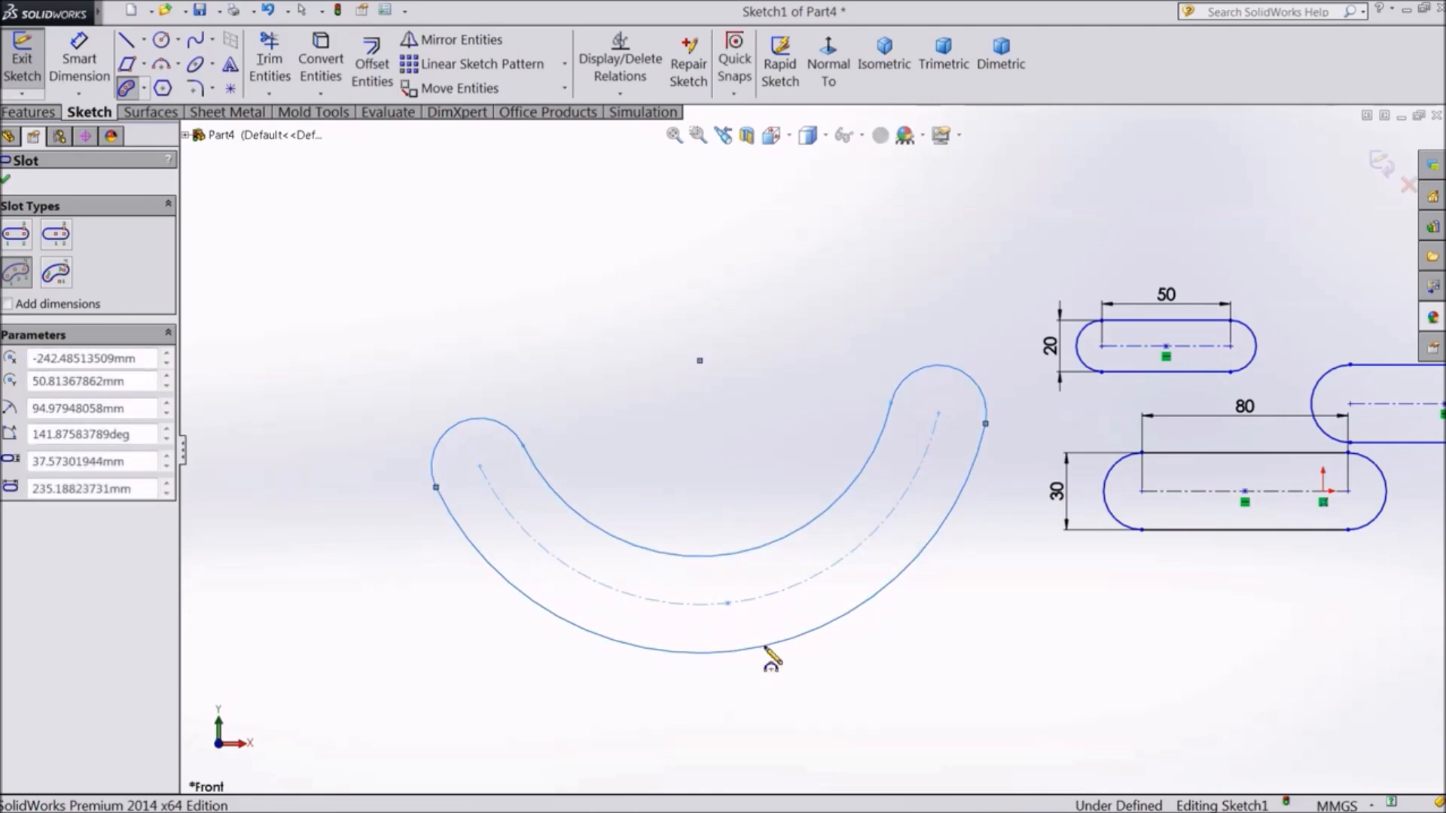
# - Sketch an upward-bulging 3 point arc slot above the first arc slot, about 68 mm radius, 180° arc and 50 mm wide, without dimensions
pyautogui.scroll(2, 700, 409)
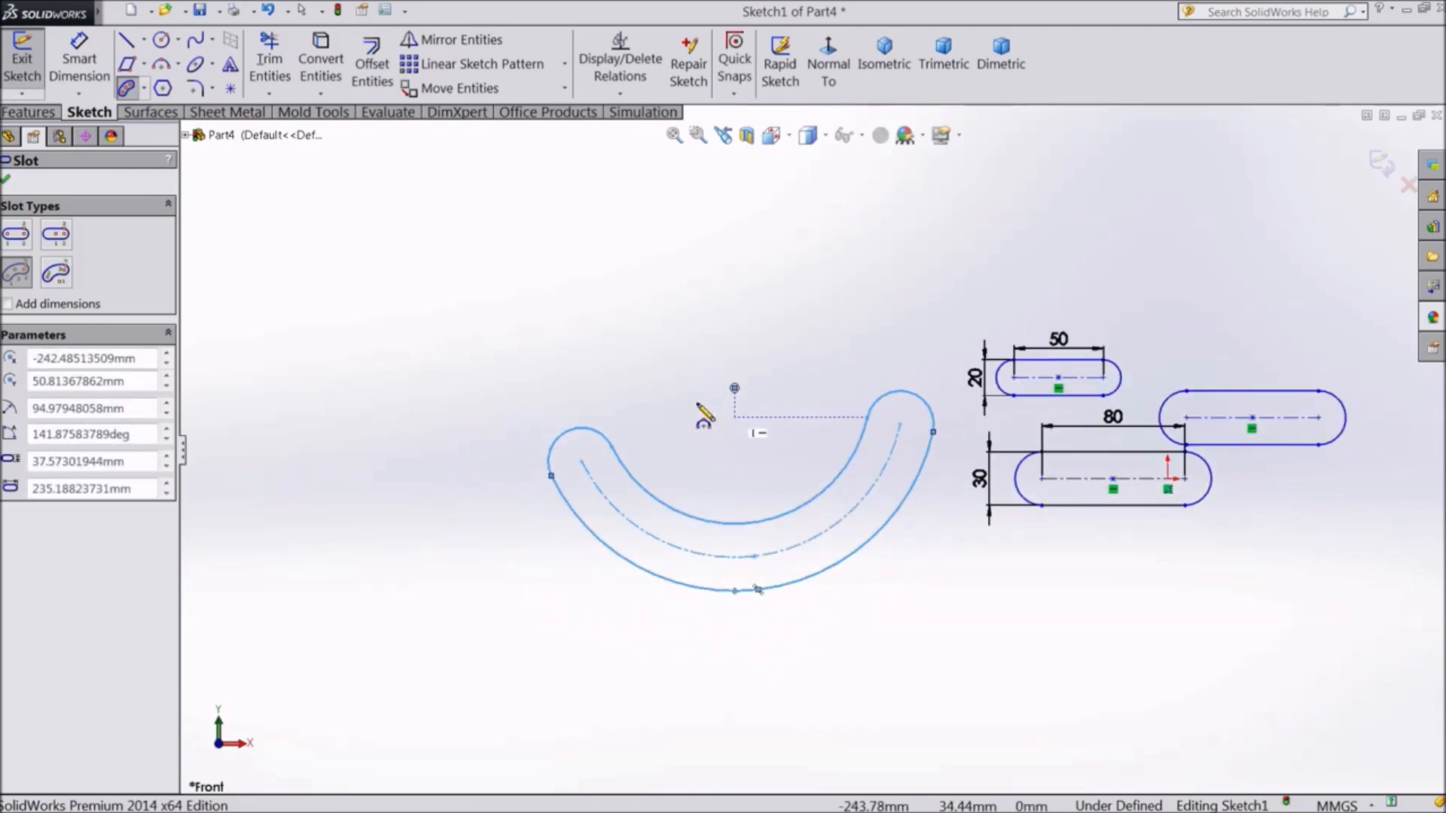
pyautogui.click(590, 255)
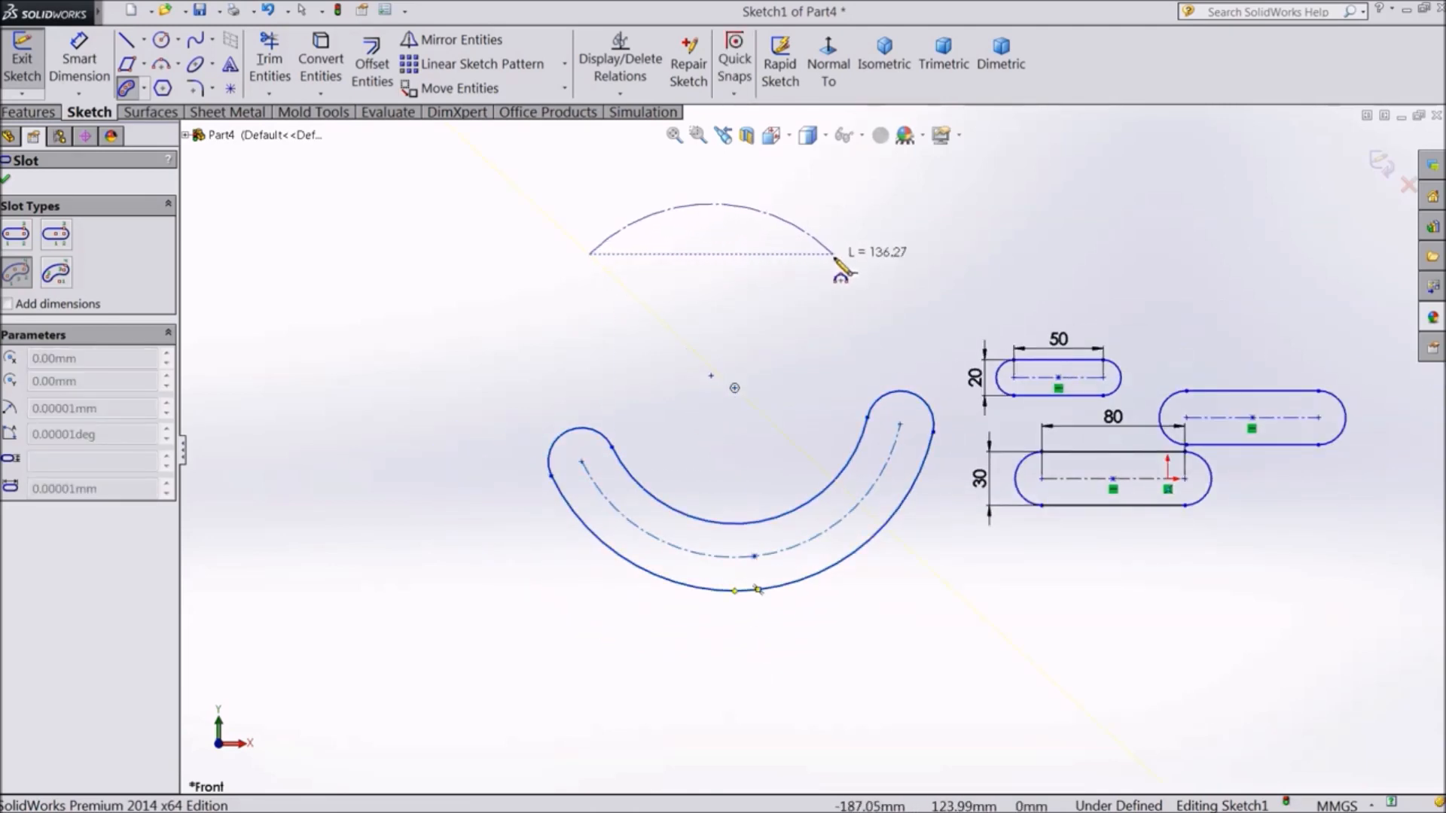
pyautogui.click(835, 255)
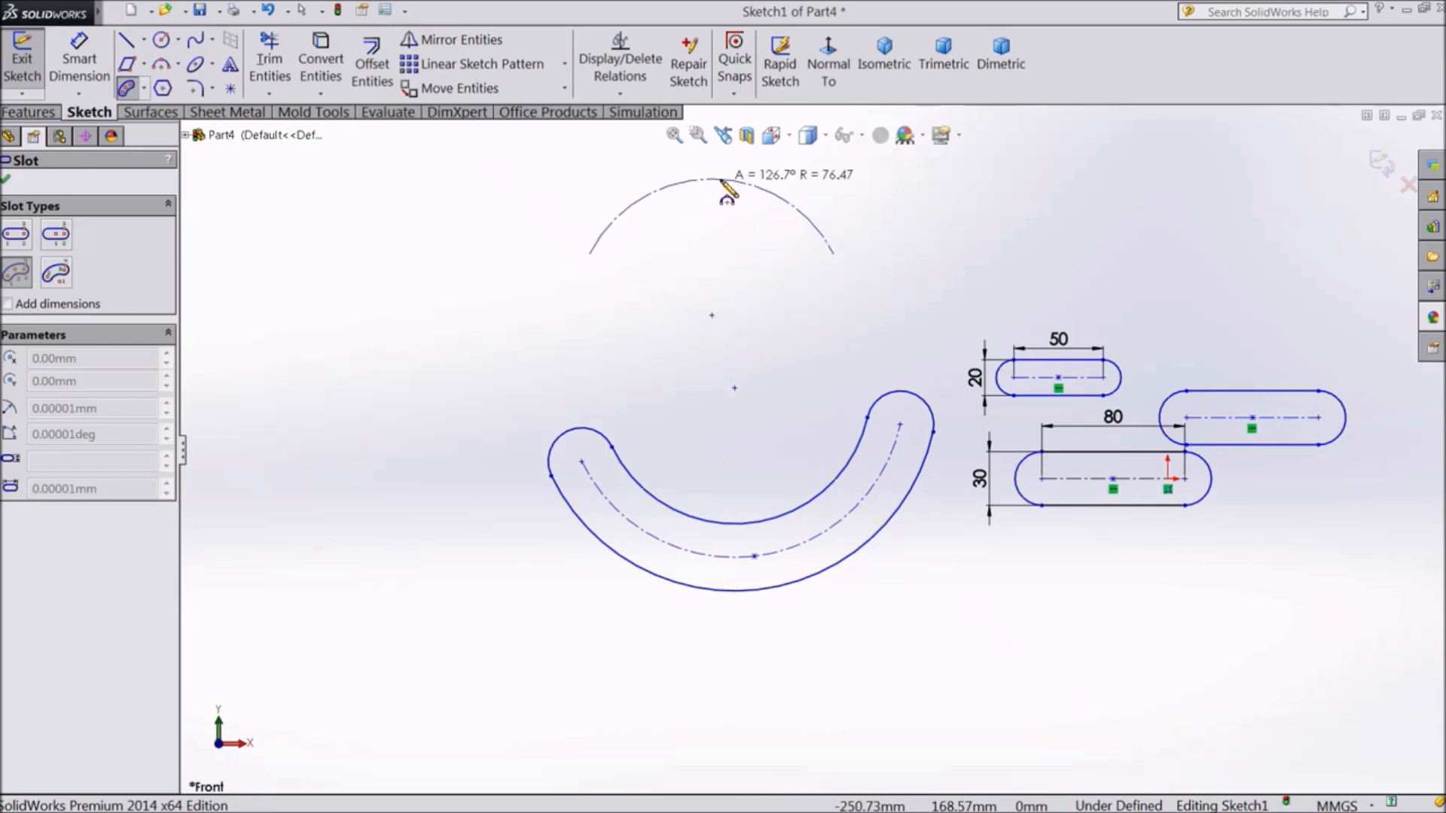
pyautogui.scroll(2, 709, 147)
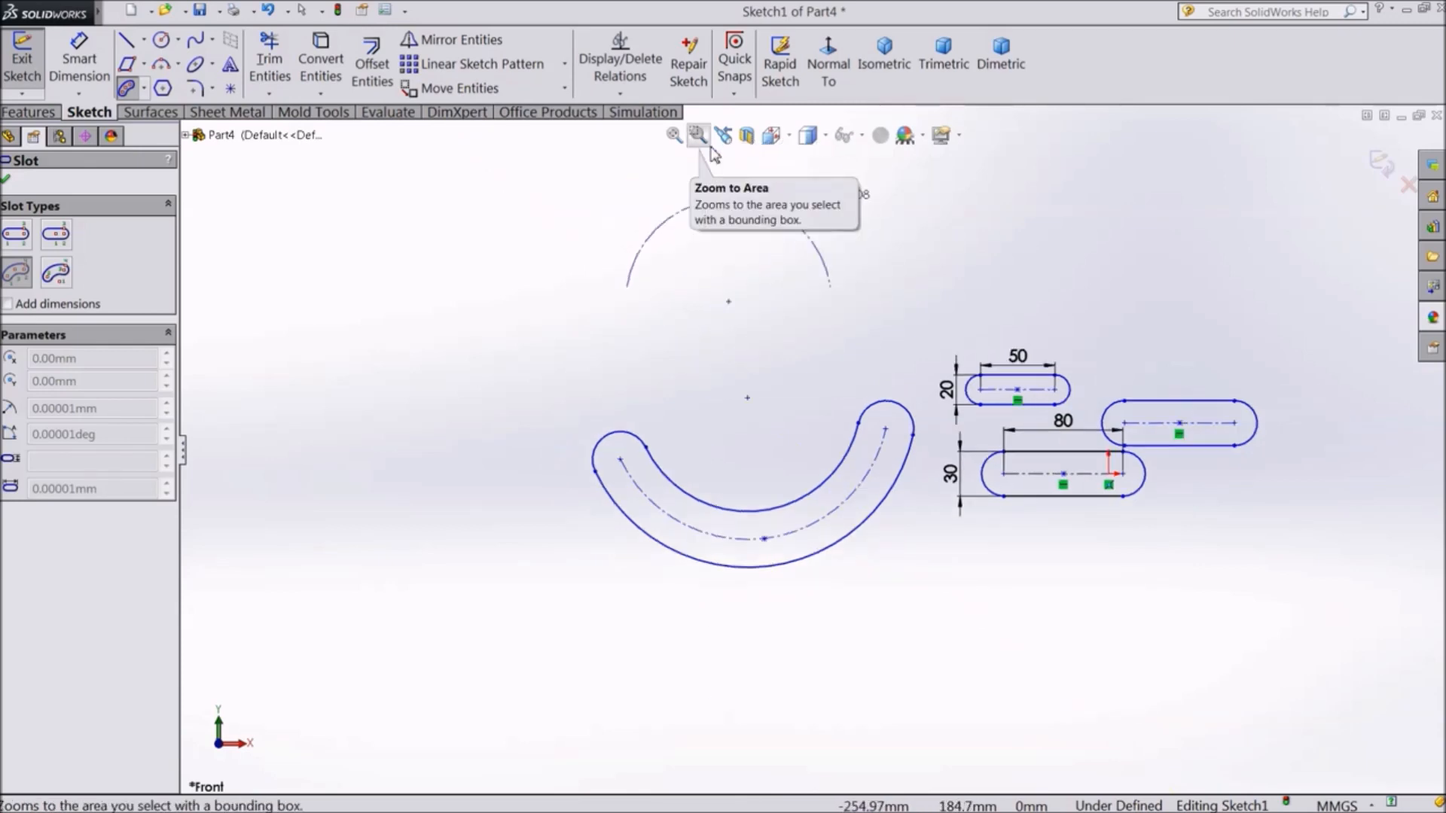
pyautogui.scroll(-1, 741, 249)
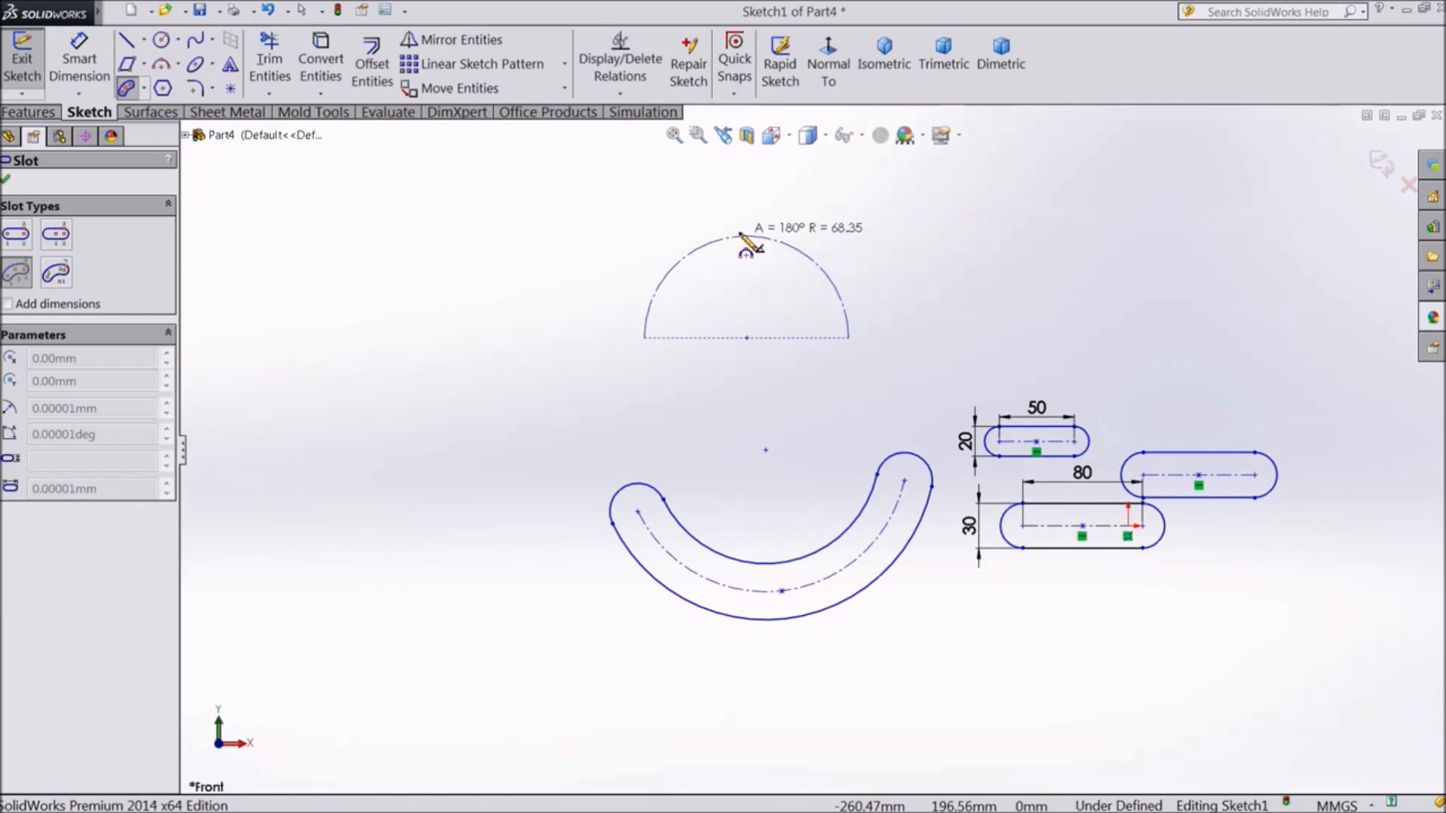
pyautogui.click(744, 239)
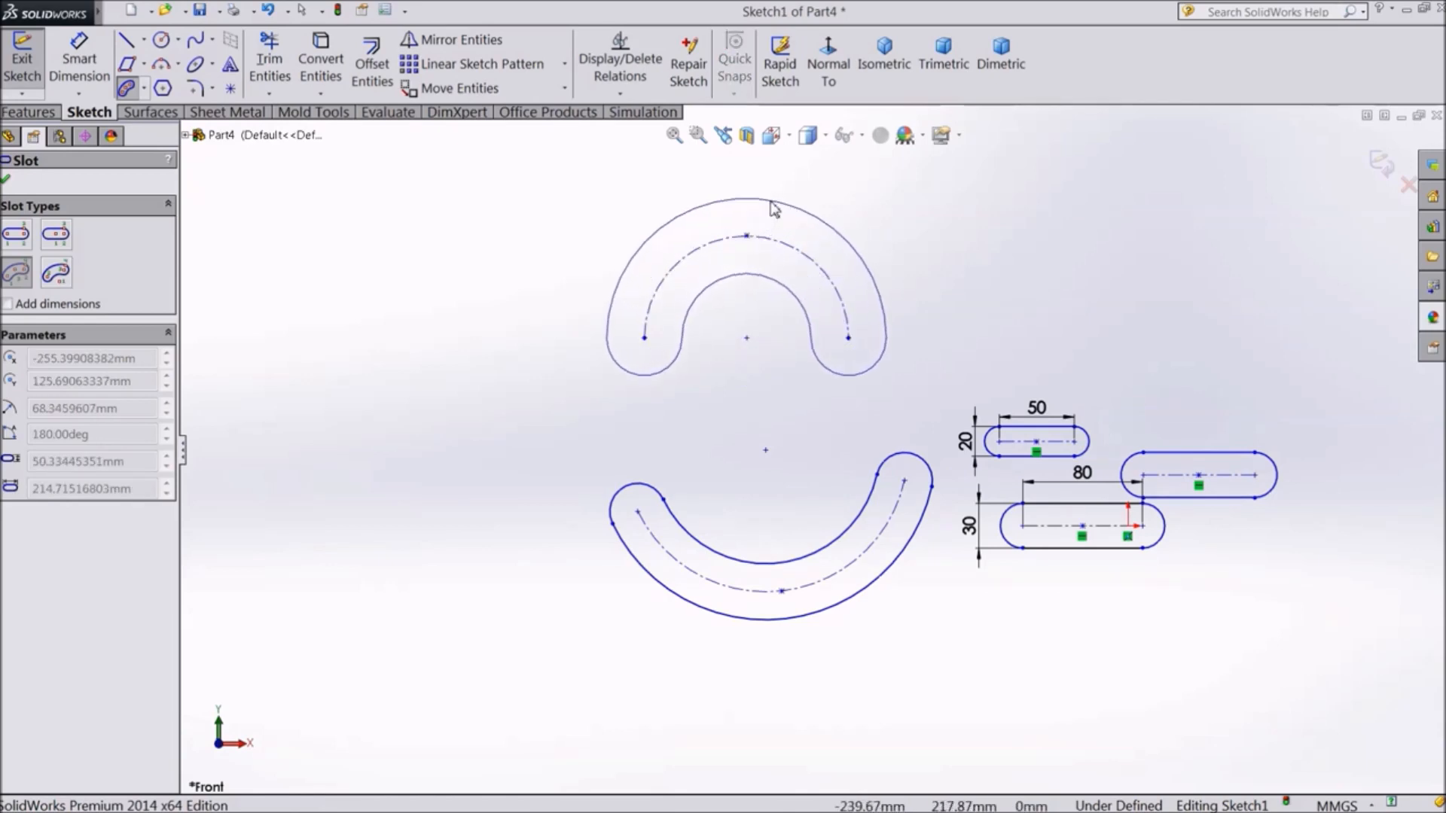
pyautogui.click(774, 211)
pyautogui.scroll(-2, 938, 242)
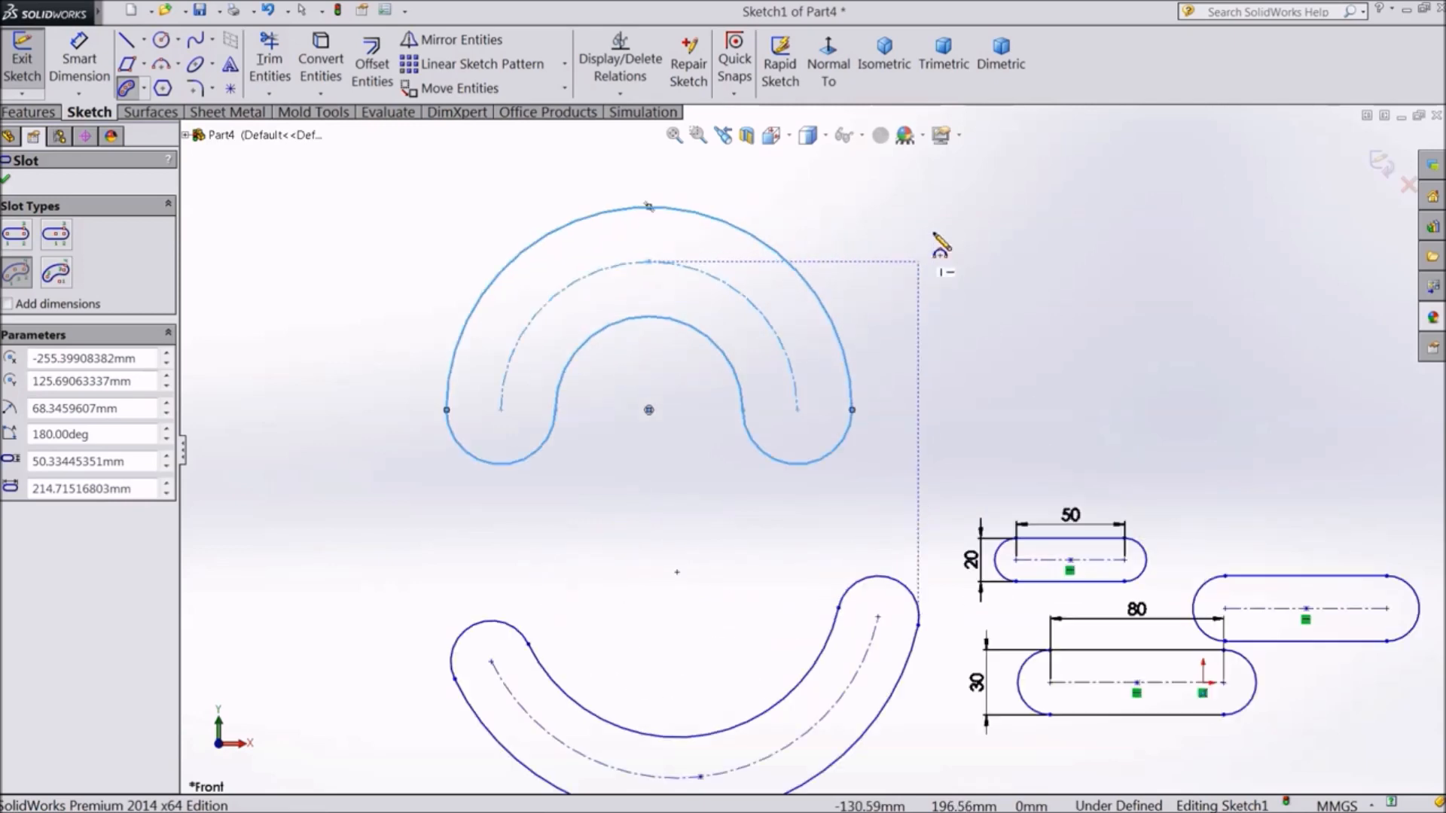
# - Dimension the upper 3 point arc slot with a 20 mm end radius and an 80 mm centerline radius
pyautogui.click(79, 64)
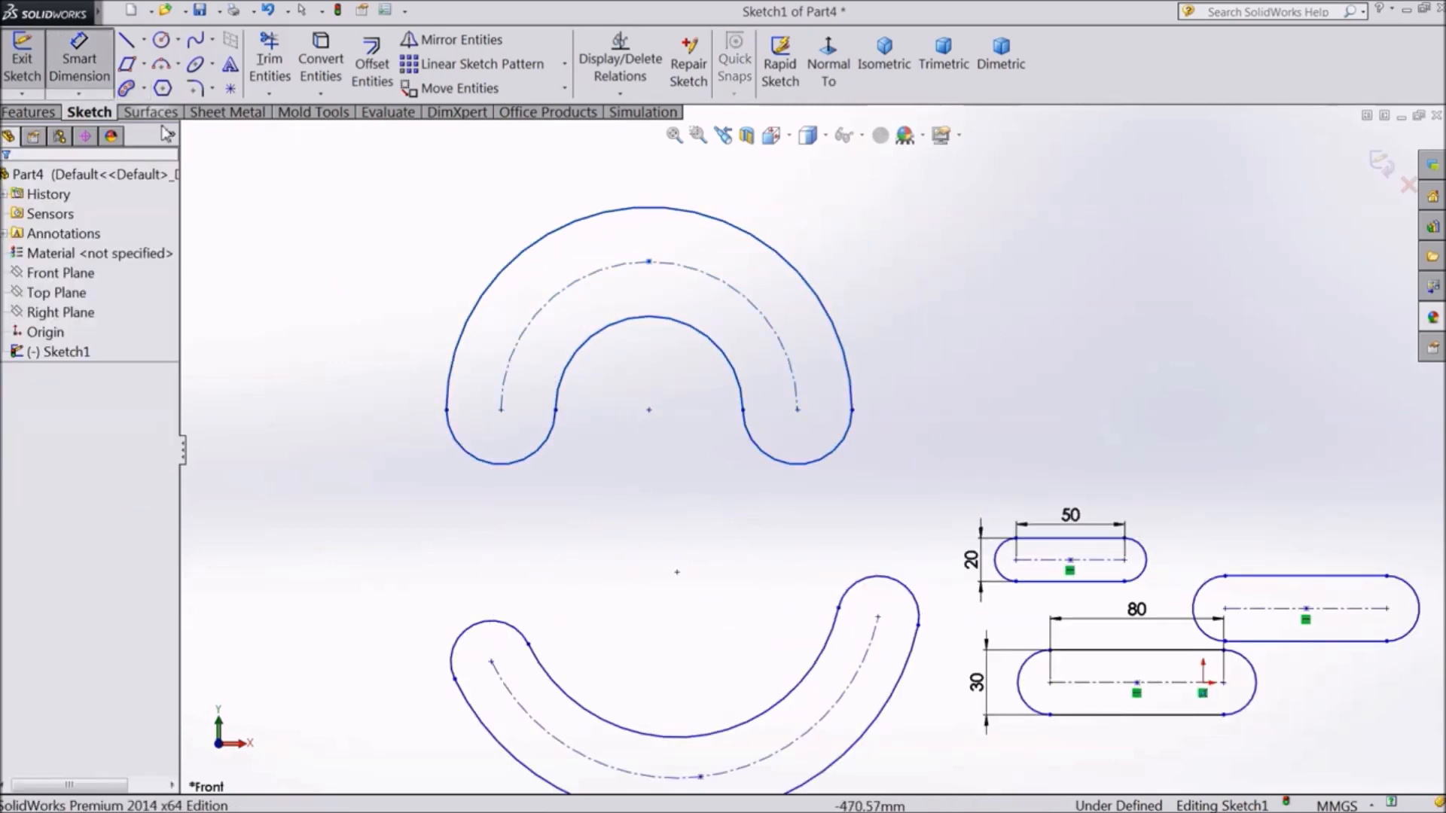
pyautogui.click(522, 464)
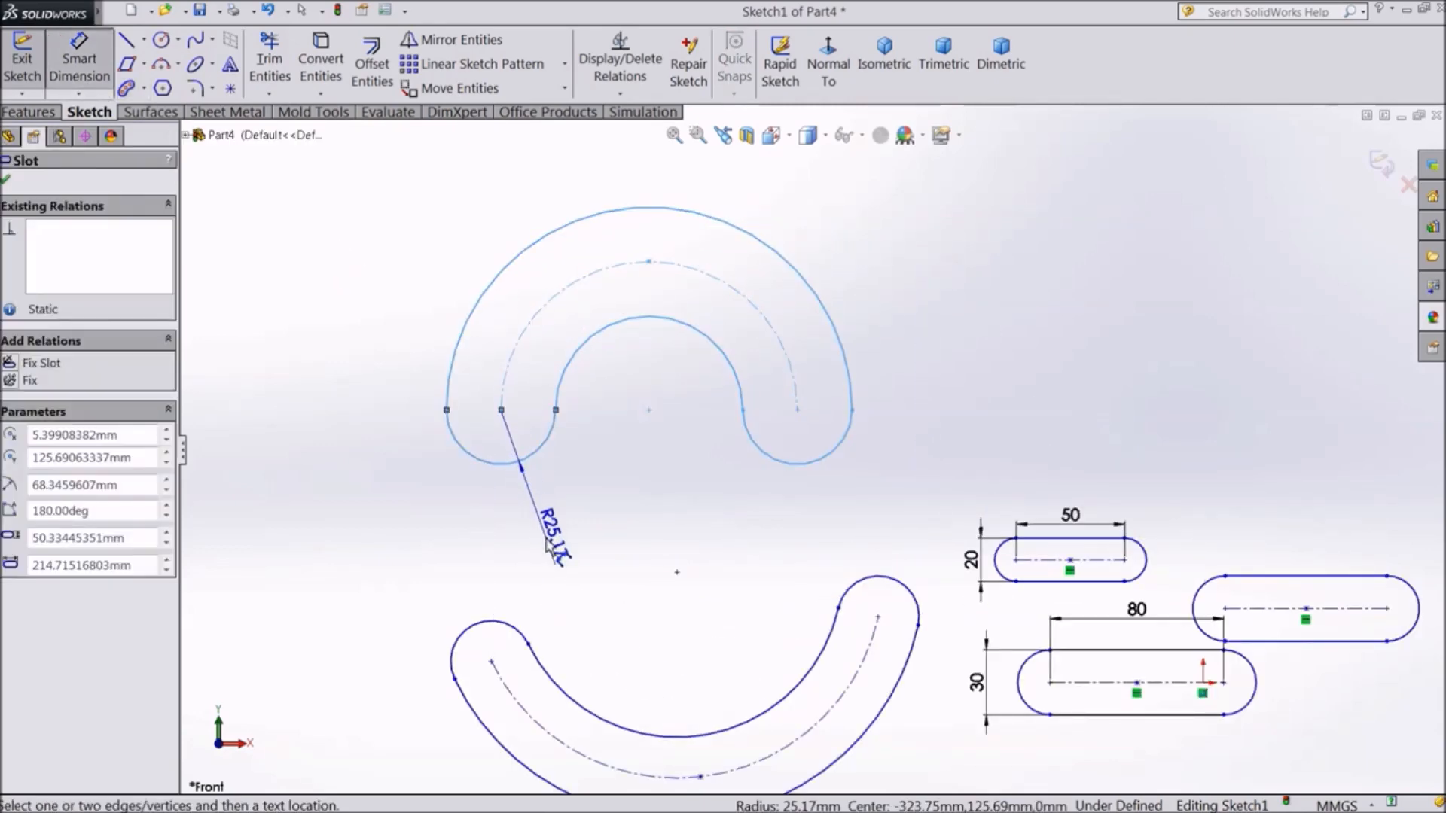
pyautogui.click(549, 545)
pyautogui.write('2')
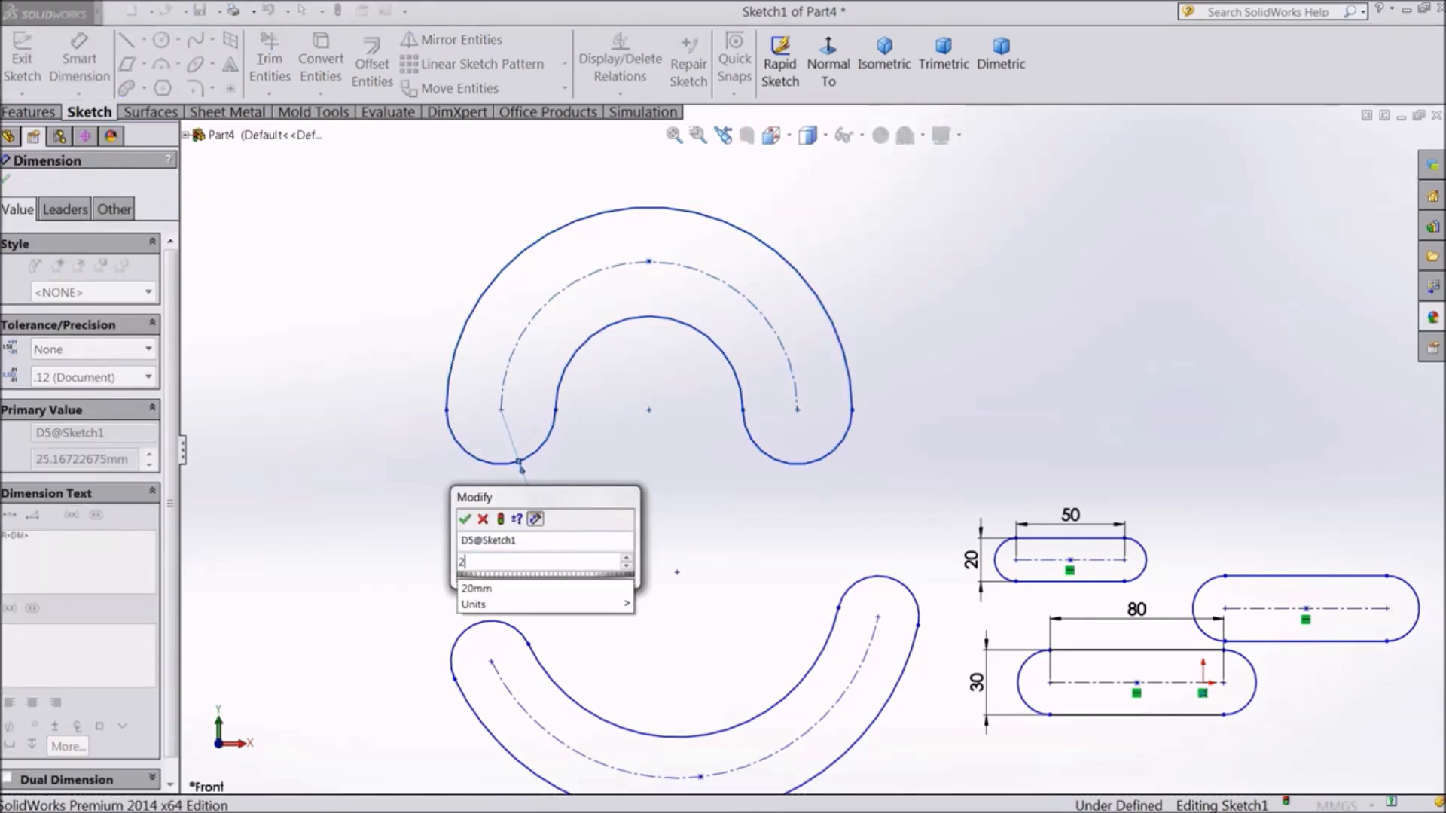
pyautogui.click(463, 520)
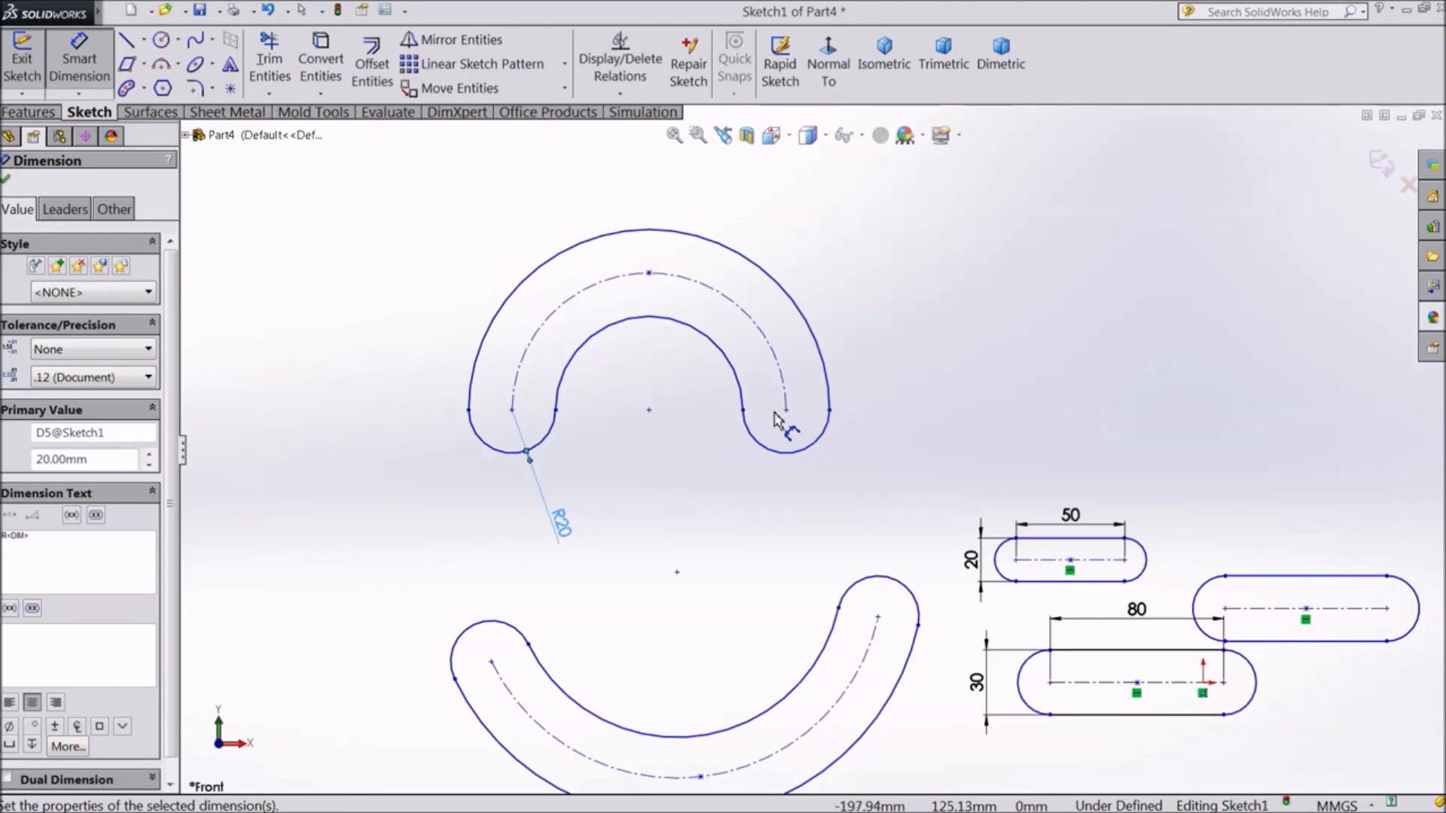
pyautogui.click(772, 337)
pyautogui.click(881, 265)
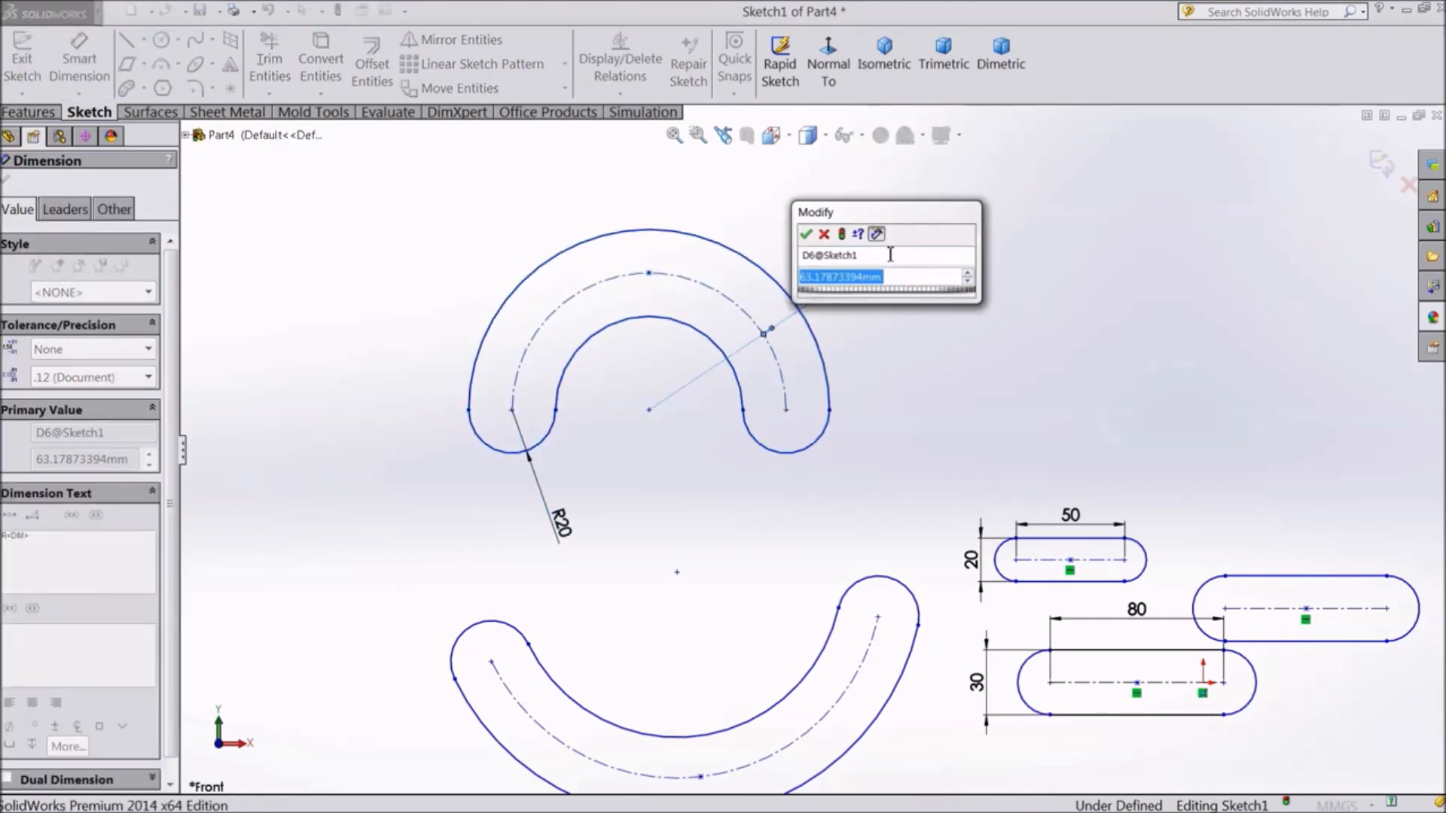
pyautogui.write('80')
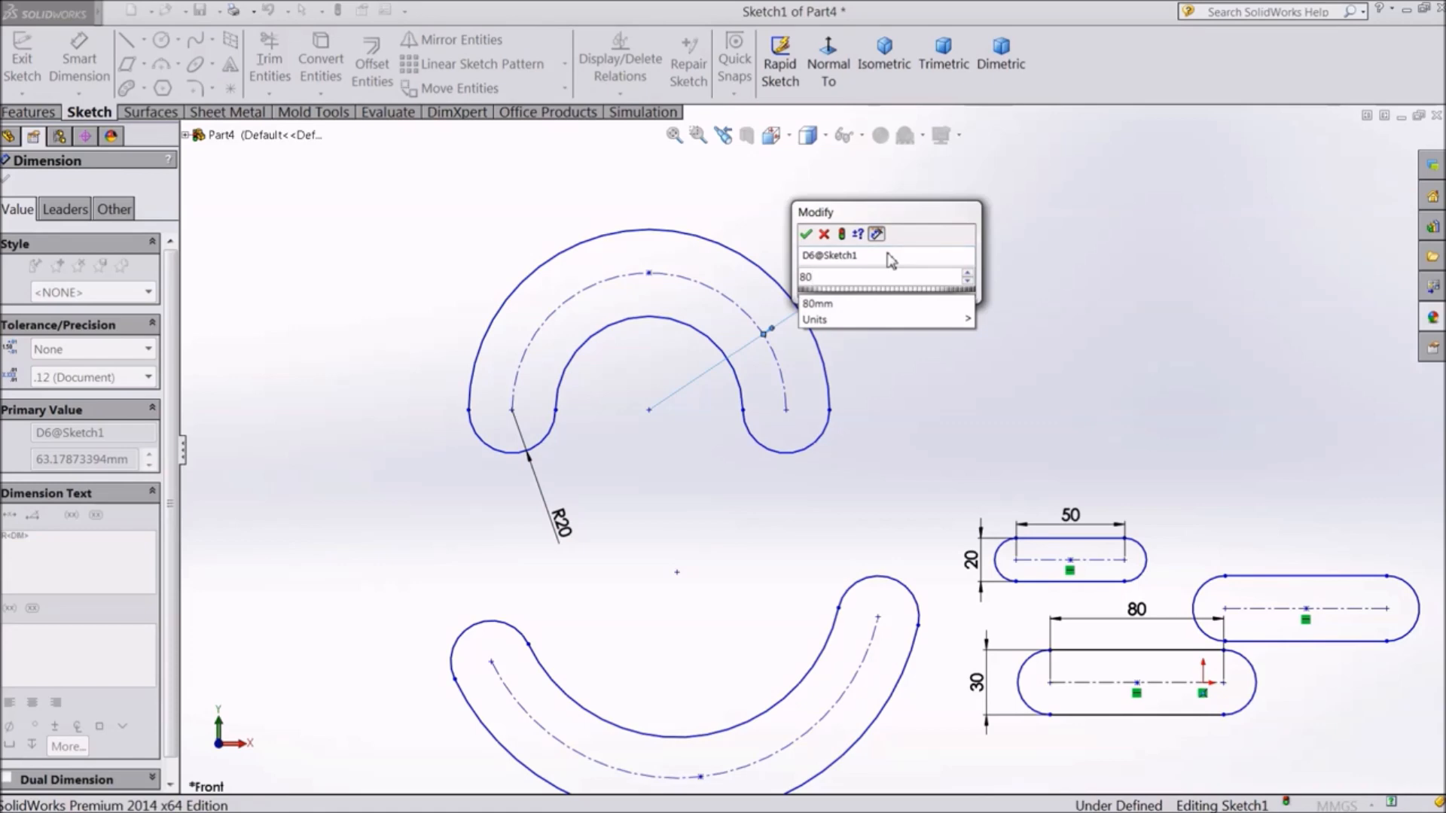
pyautogui.click(805, 234)
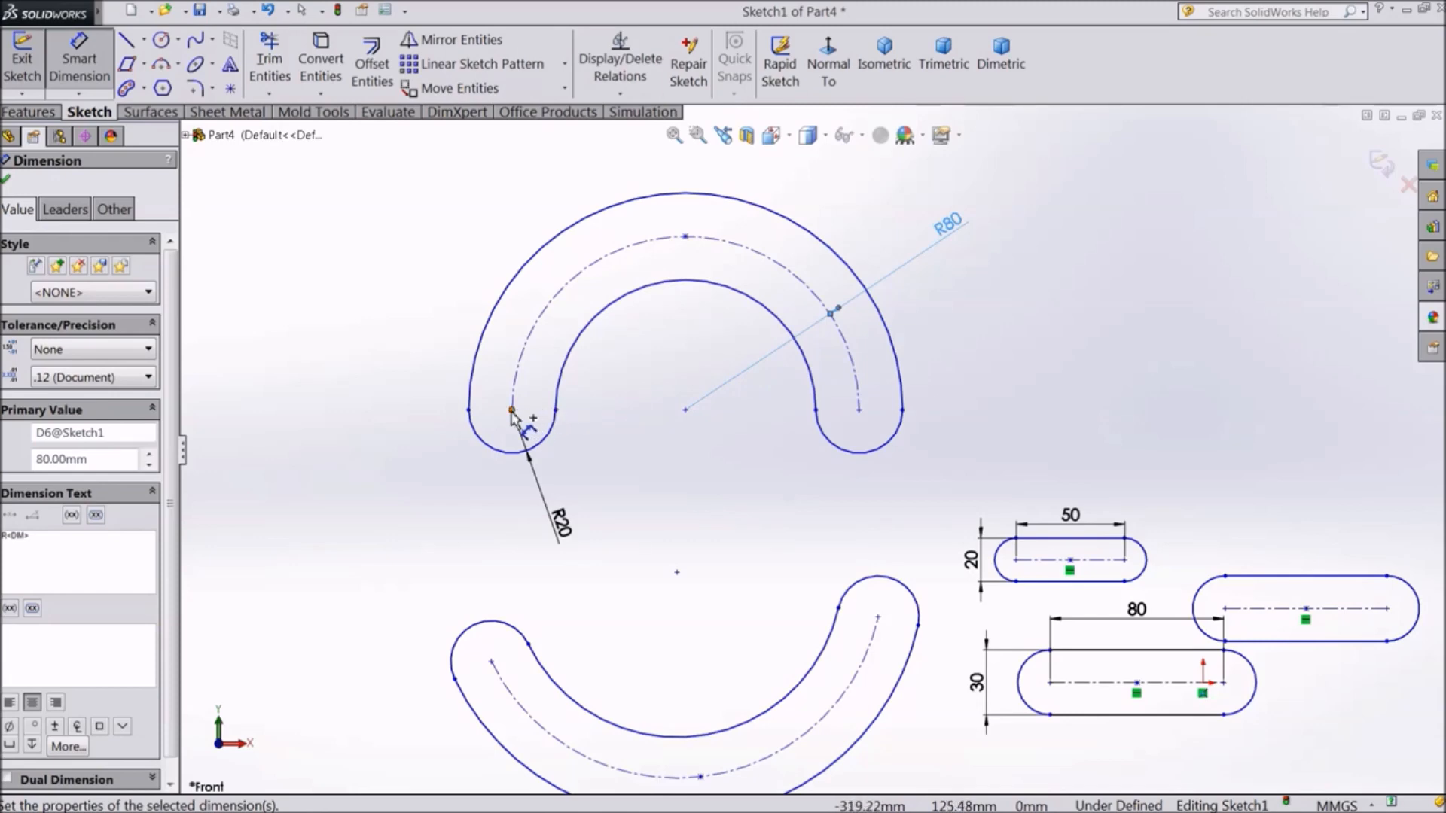
# - Sketch a centerpoint arc slot spanning roughly a lower-right quarter circle, left of the downward-bulging arc slot, without dimensions
pyautogui.scroll(3, 716, 399)
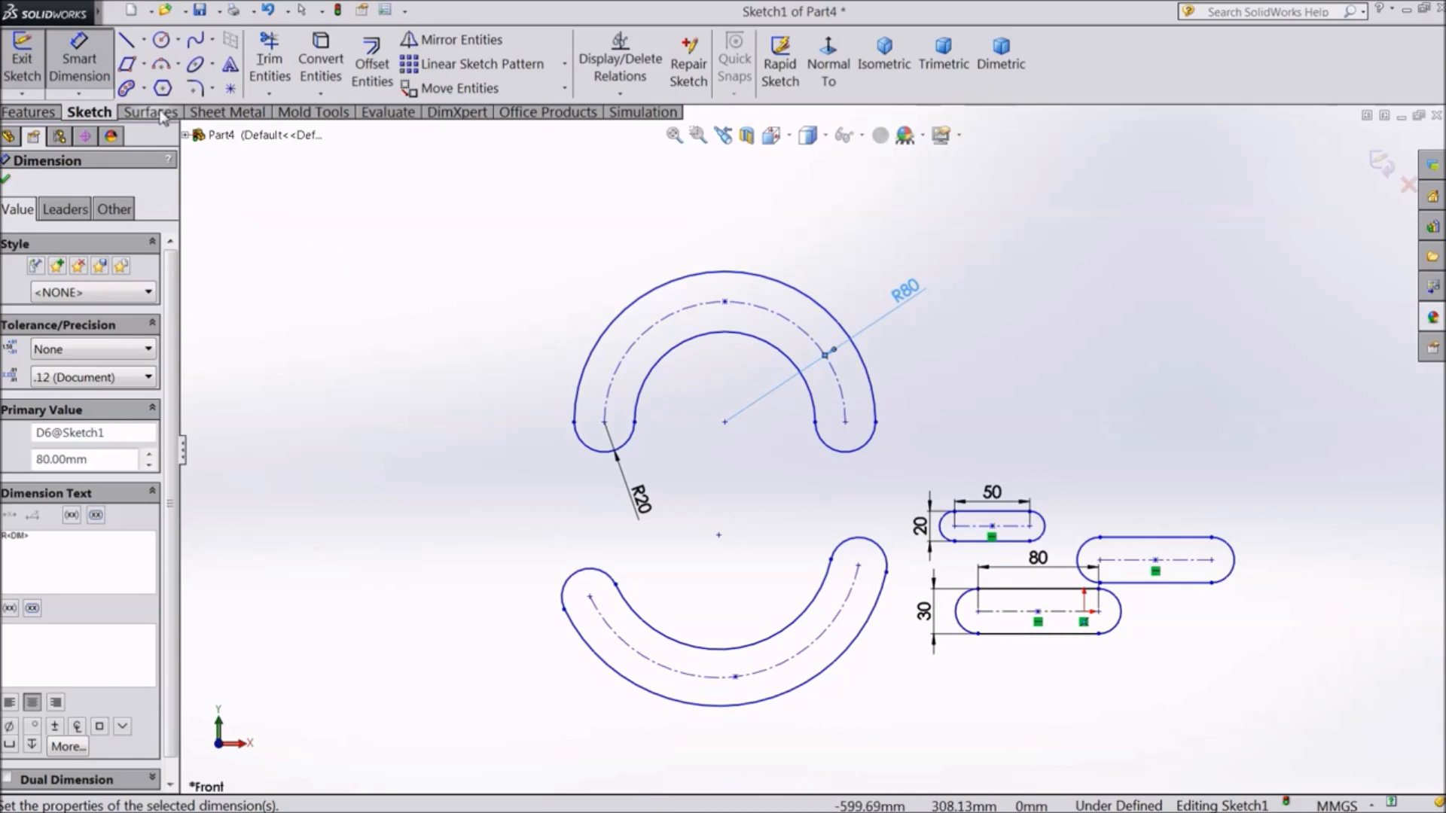
pyautogui.click(144, 88)
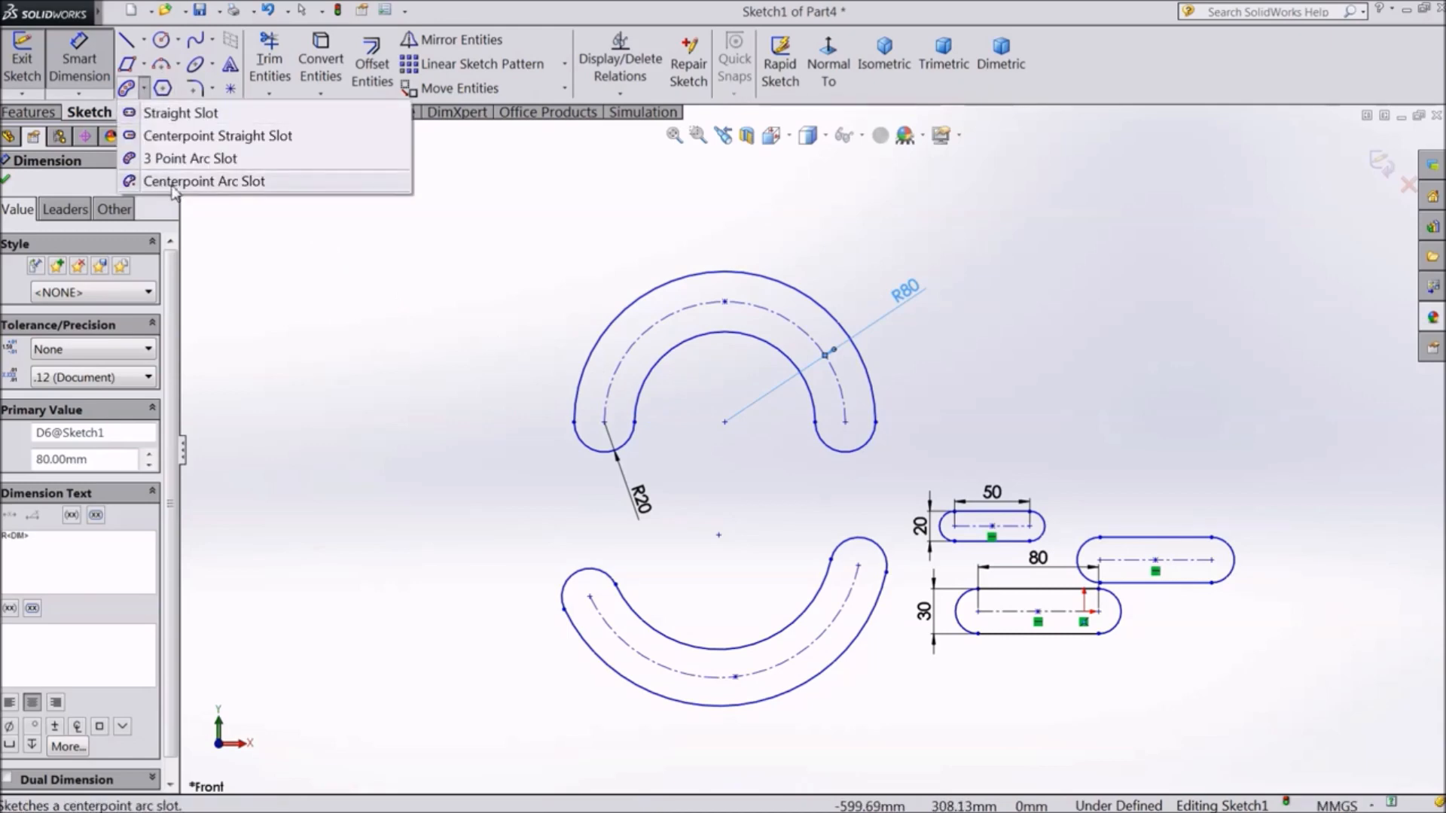
pyautogui.click(249, 193)
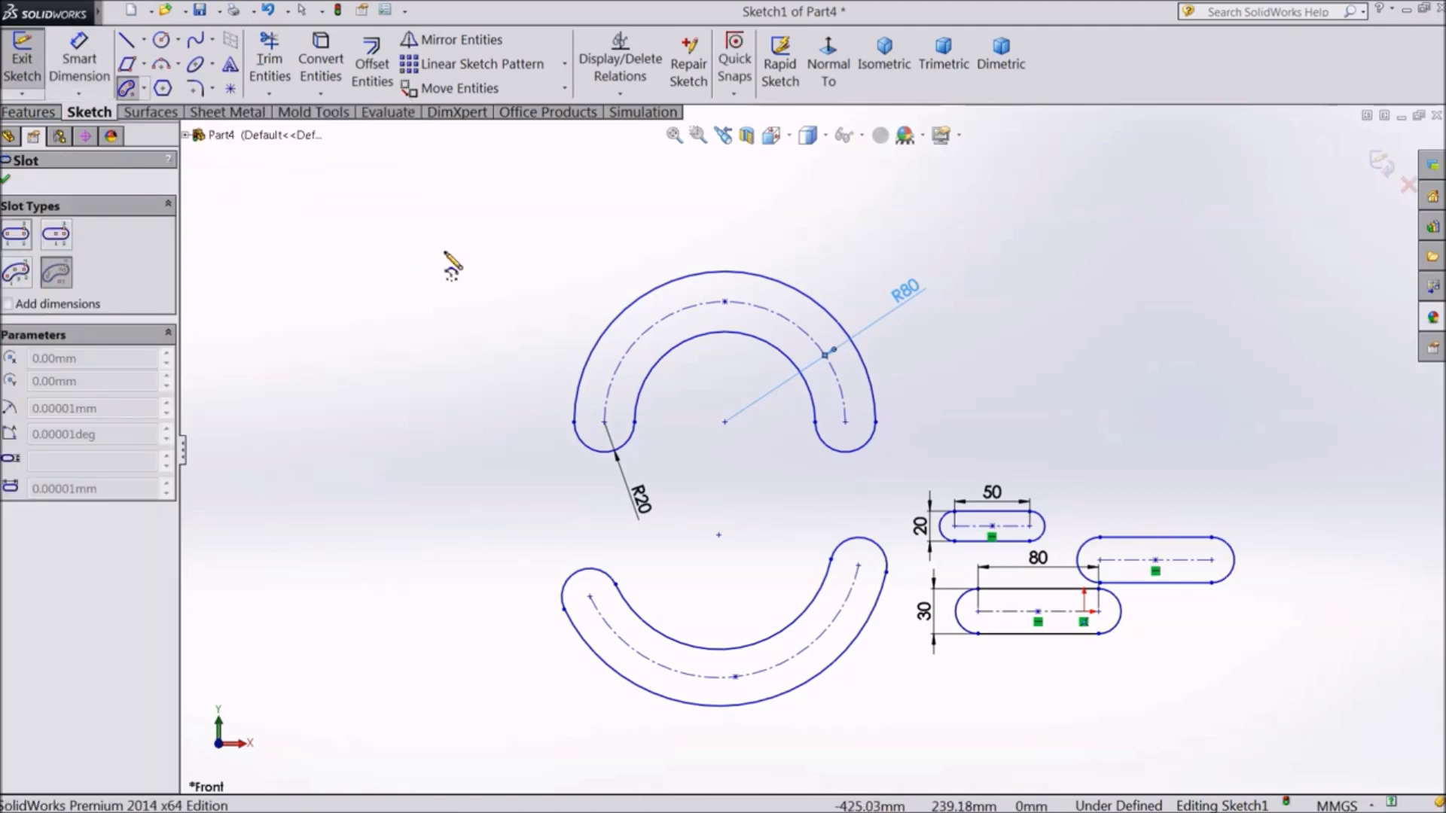
pyautogui.scroll(3, 685, 407)
pyautogui.scroll(-3, 708, 422)
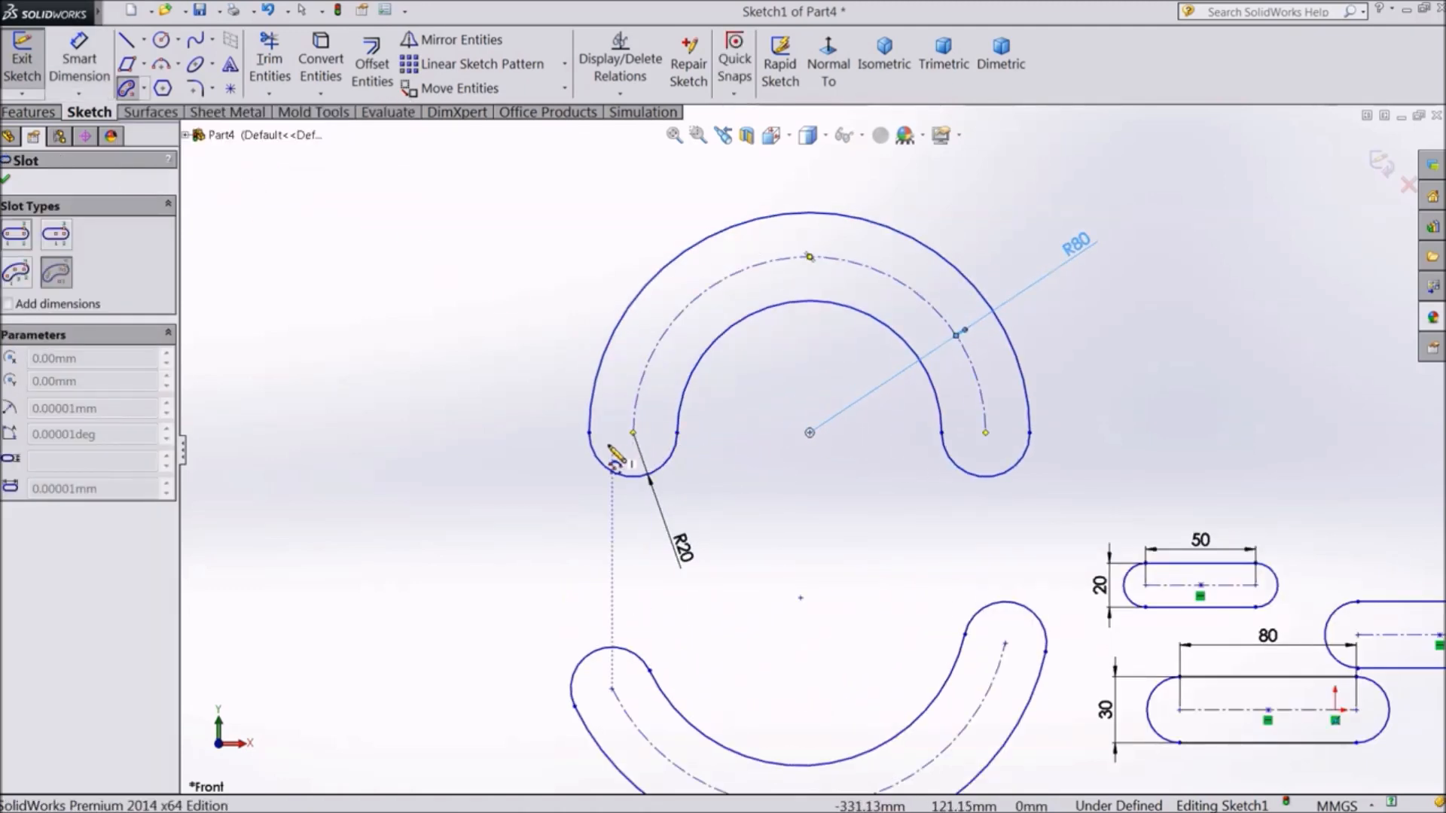
pyautogui.scroll(2, 626, 433)
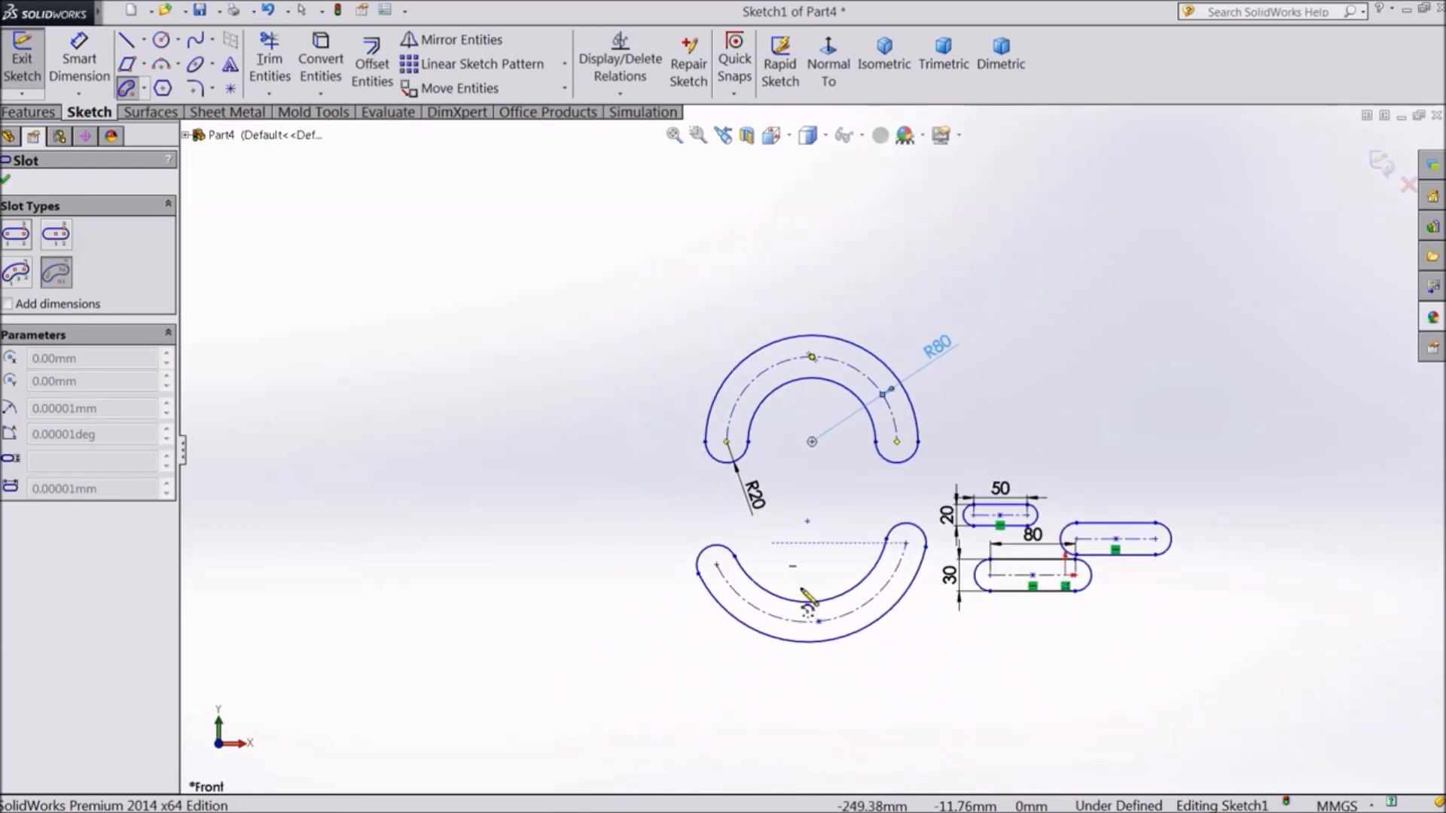
pyautogui.scroll(-5, 810, 602)
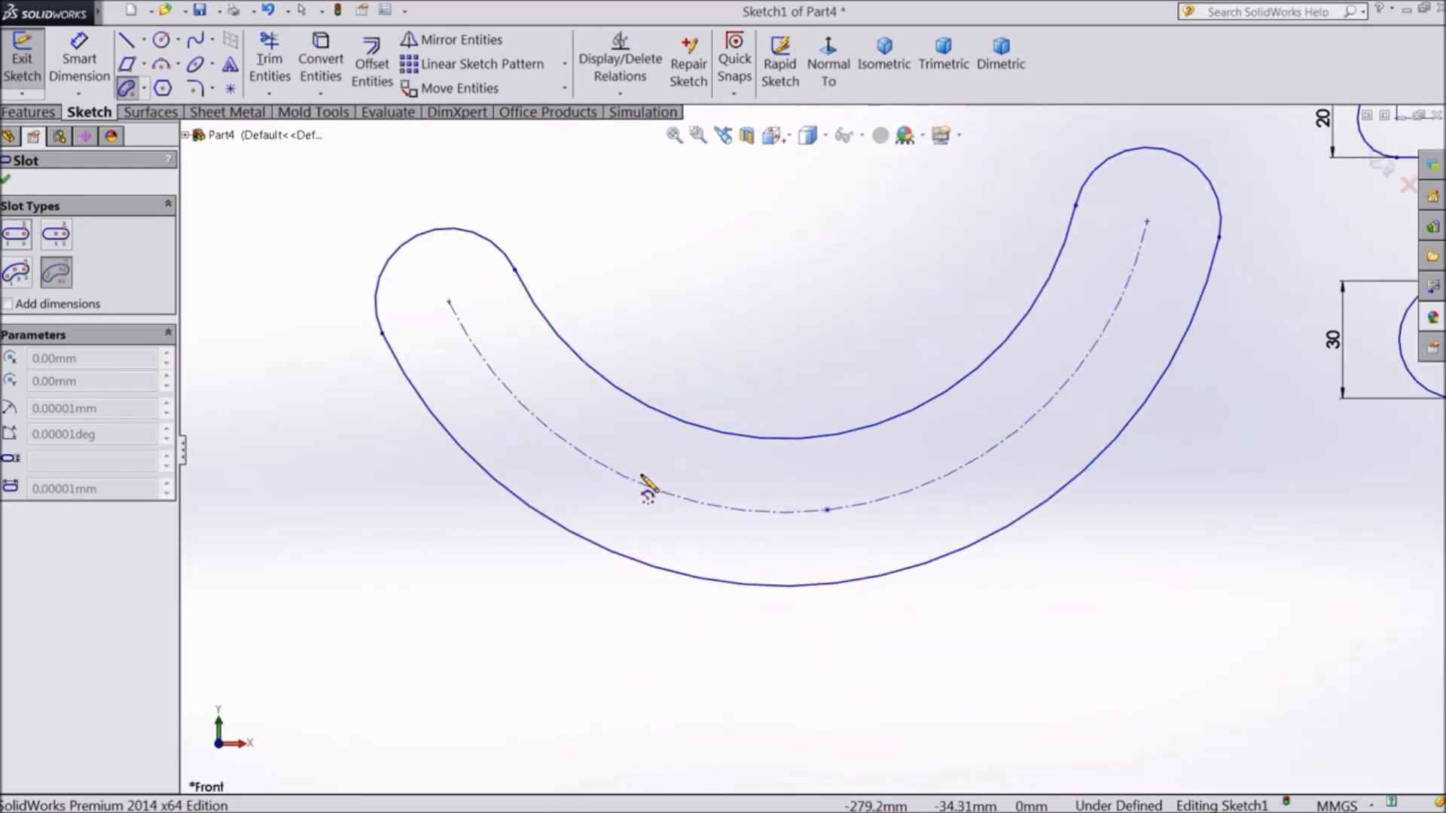
pyautogui.scroll(4, 646, 488)
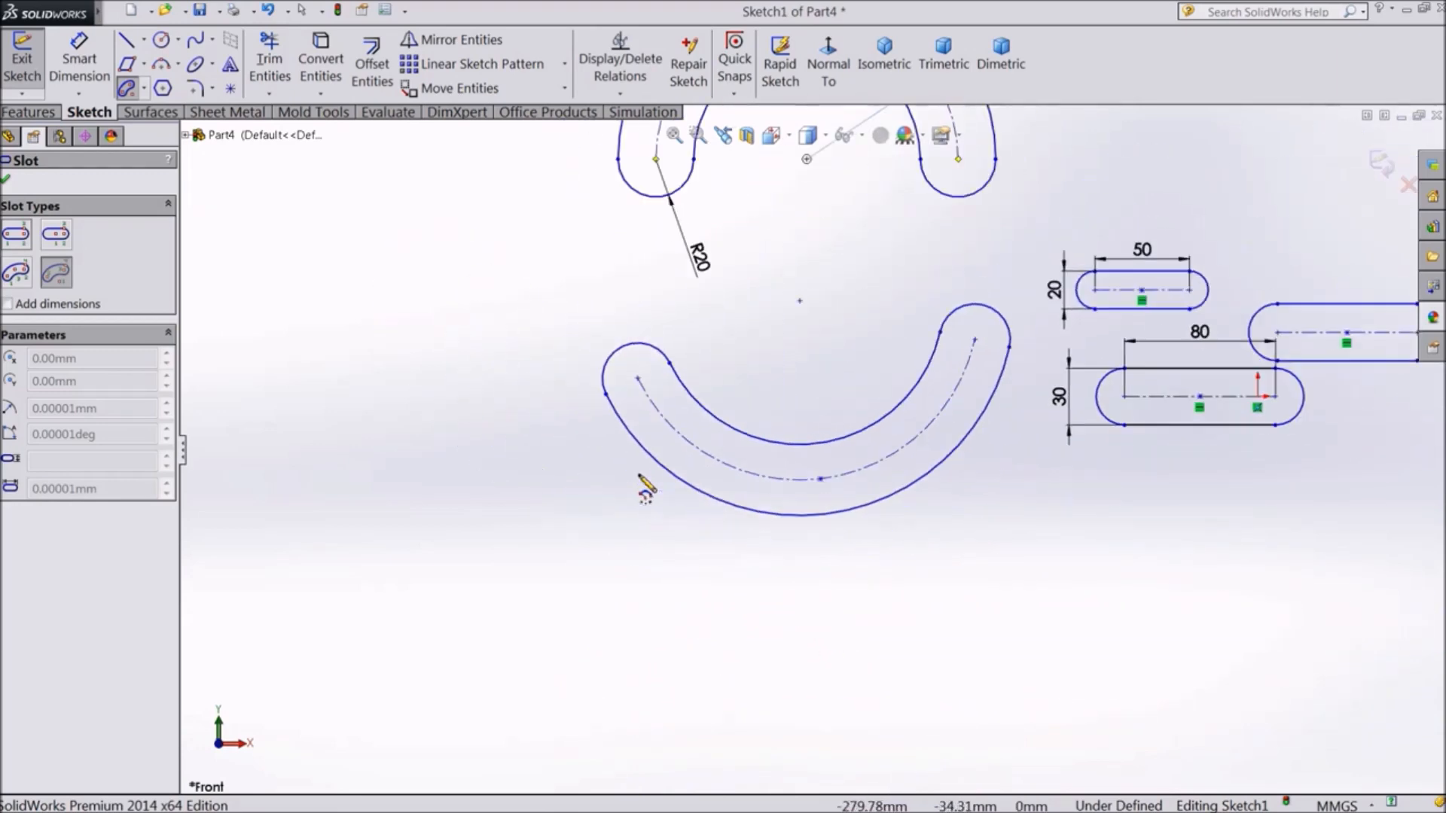
pyautogui.click(302, 393)
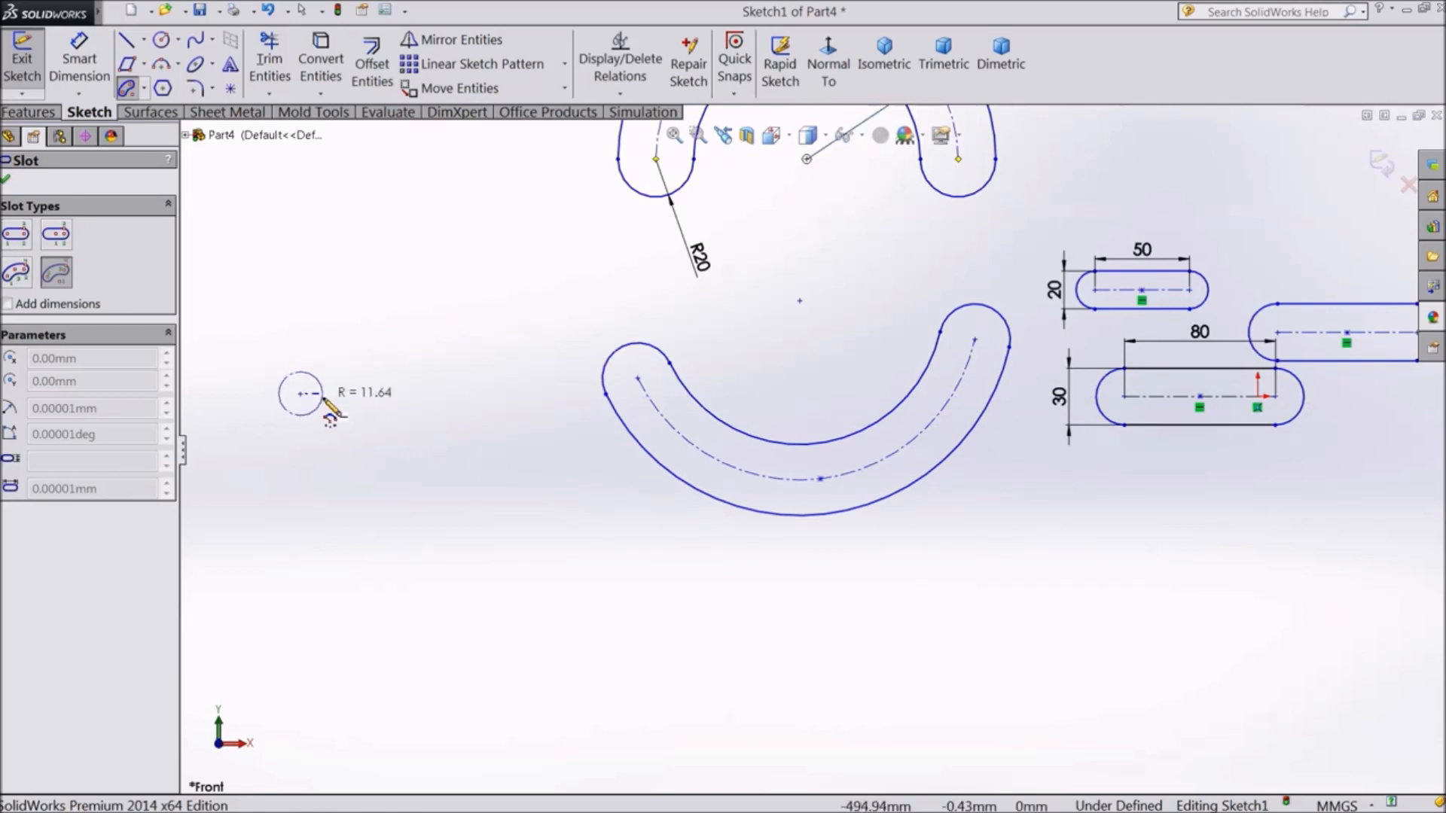
pyautogui.scroll(3, 373, 403)
pyautogui.scroll(-3, 614, 430)
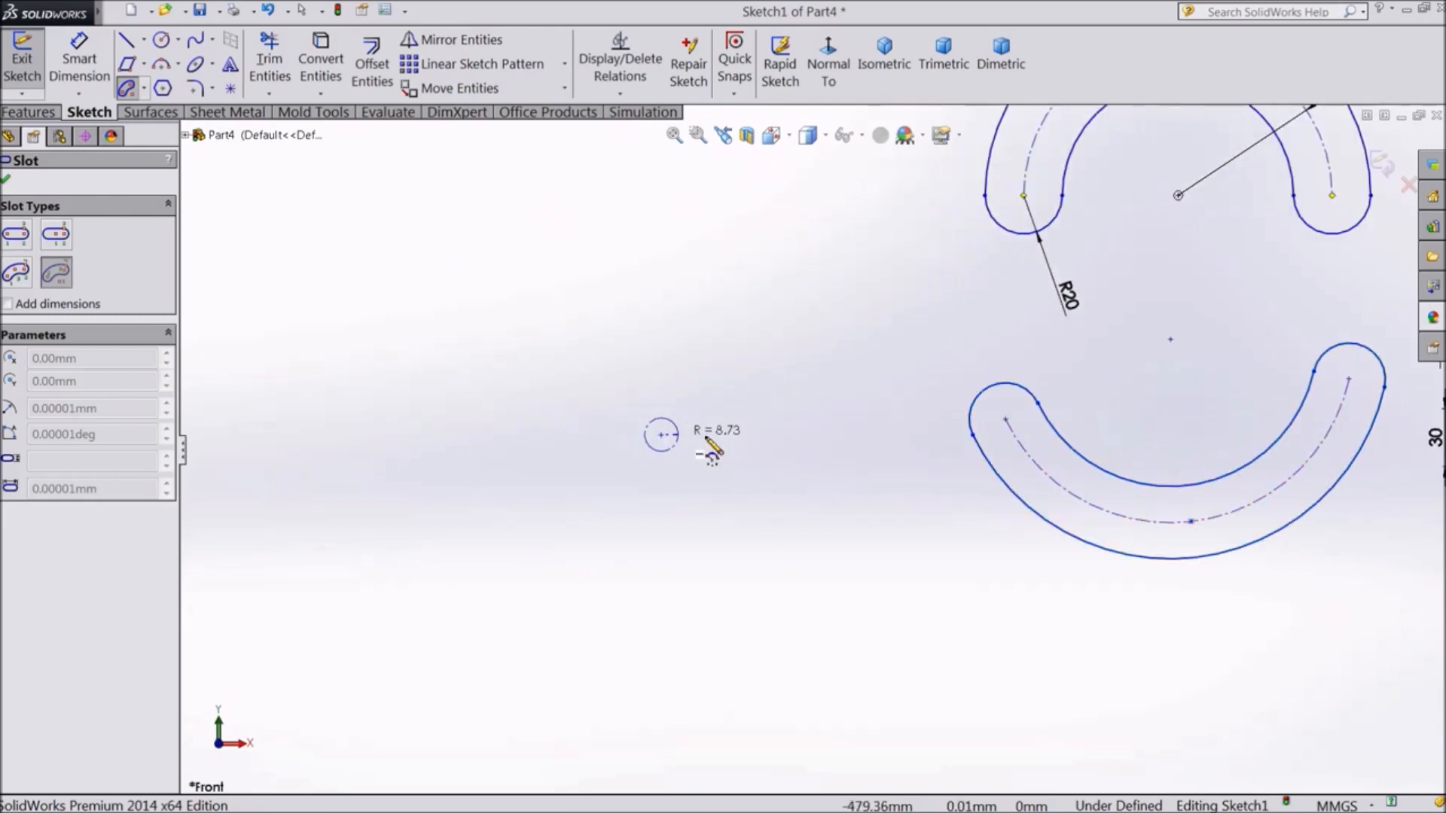
pyautogui.click(871, 435)
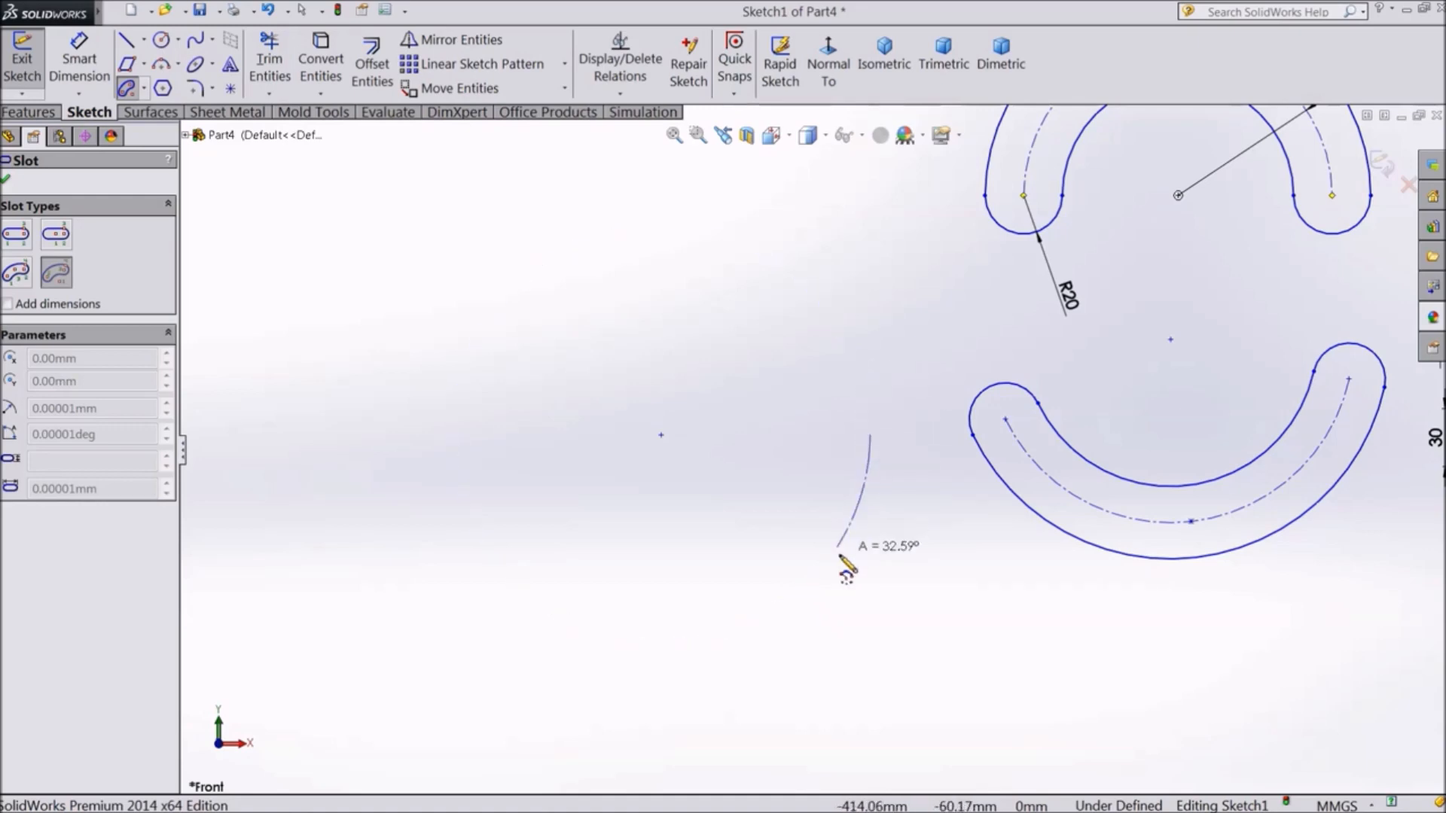
pyautogui.click(681, 642)
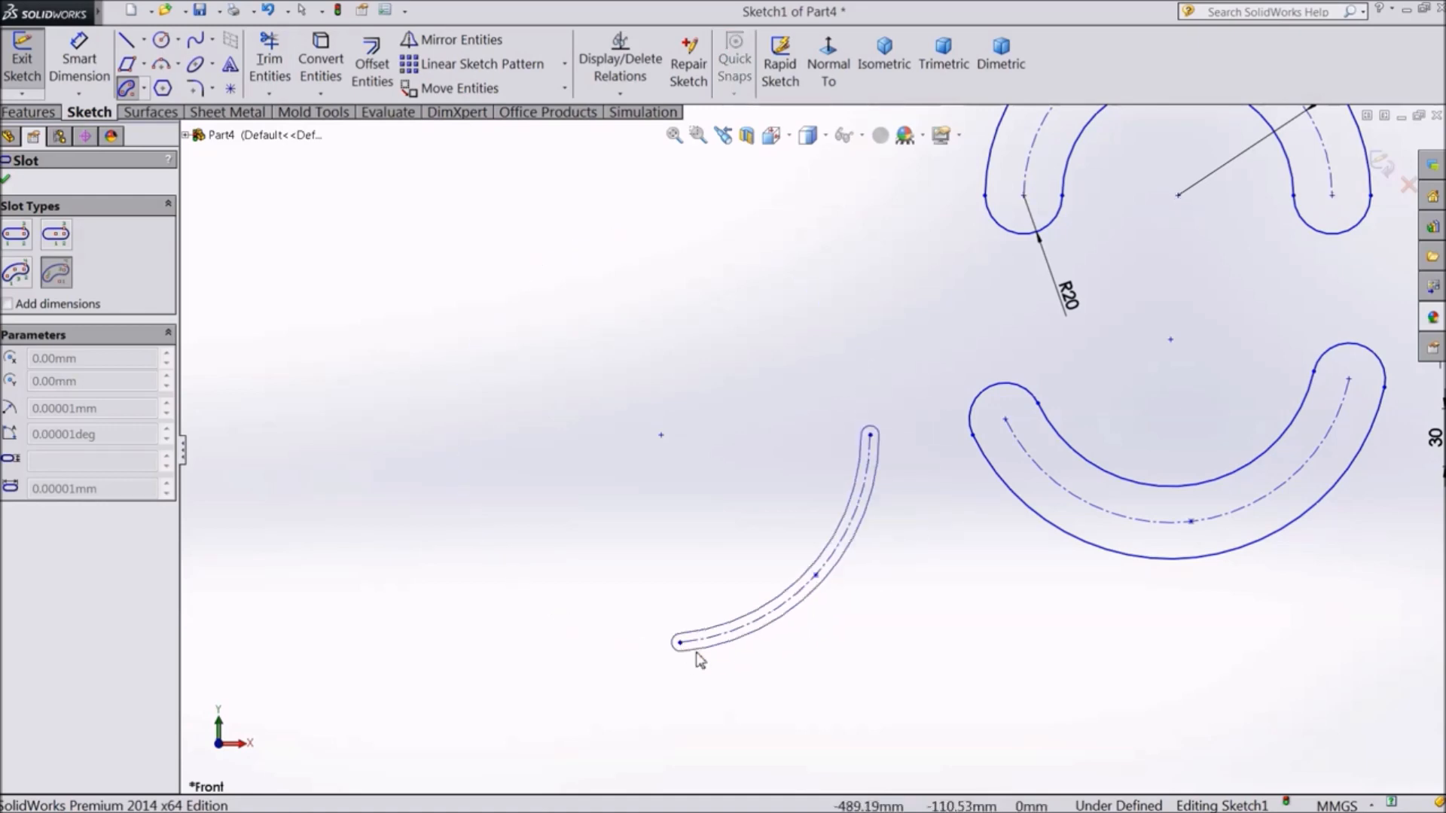
pyautogui.click(727, 686)
# - Sketch a second centerpoint arc slot up and left of the first, about 255 mm radius, 51° arc and 82 mm wide
pyautogui.scroll(2, 864, 593)
pyautogui.scroll(3, 864, 593)
pyautogui.click(456, 310)
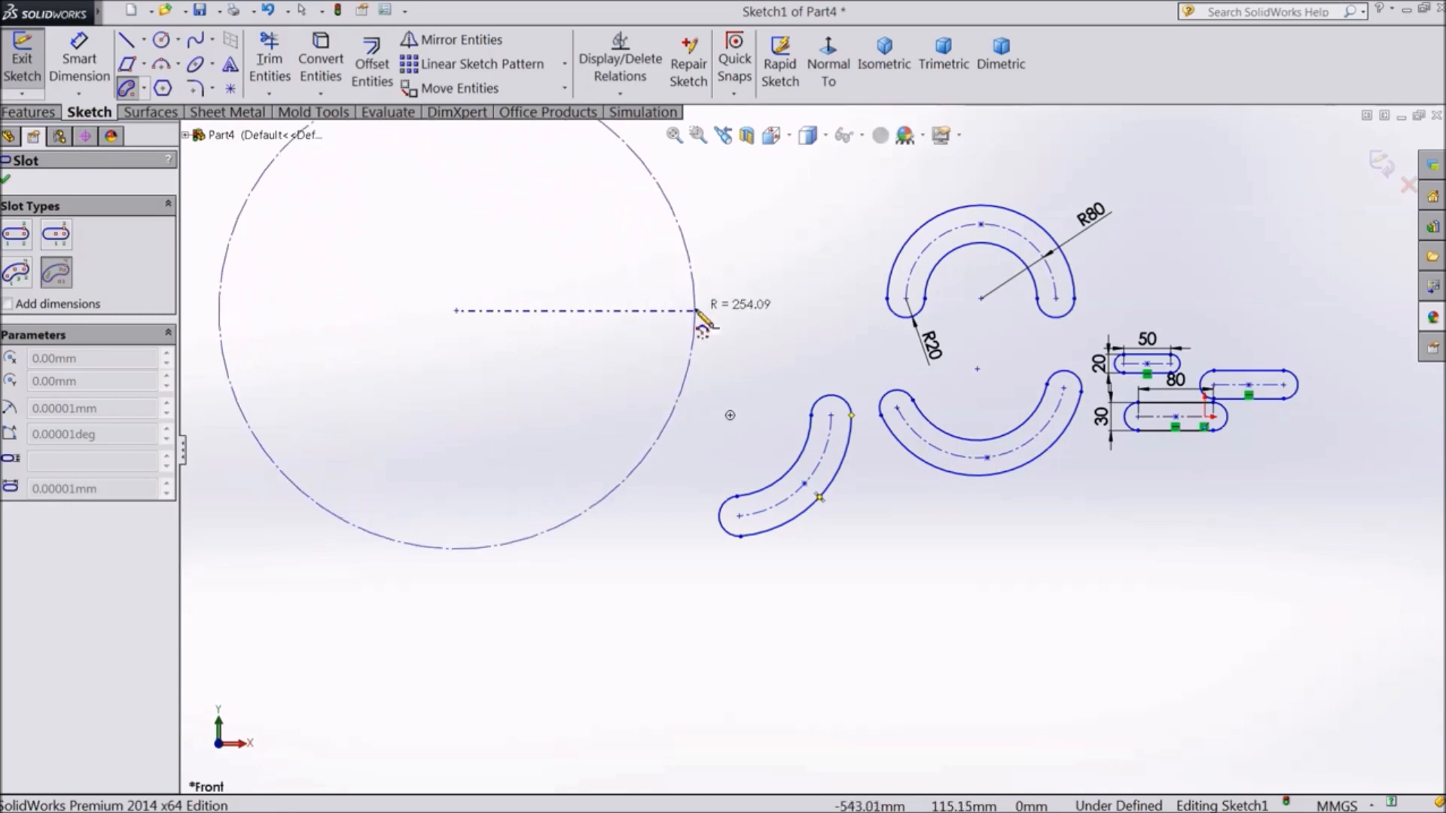
pyautogui.click(695, 310)
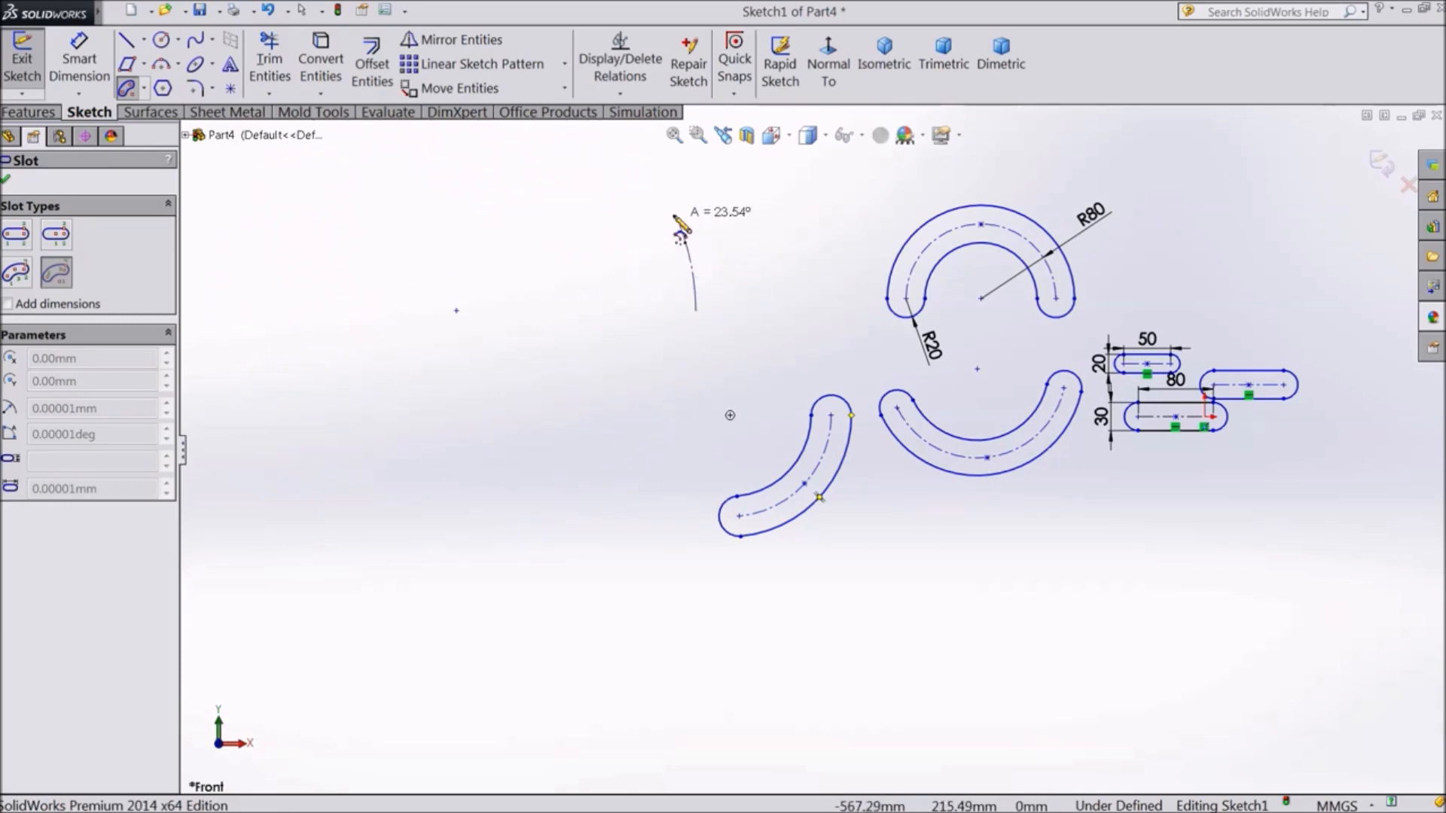
pyautogui.scroll(-4, 675, 219)
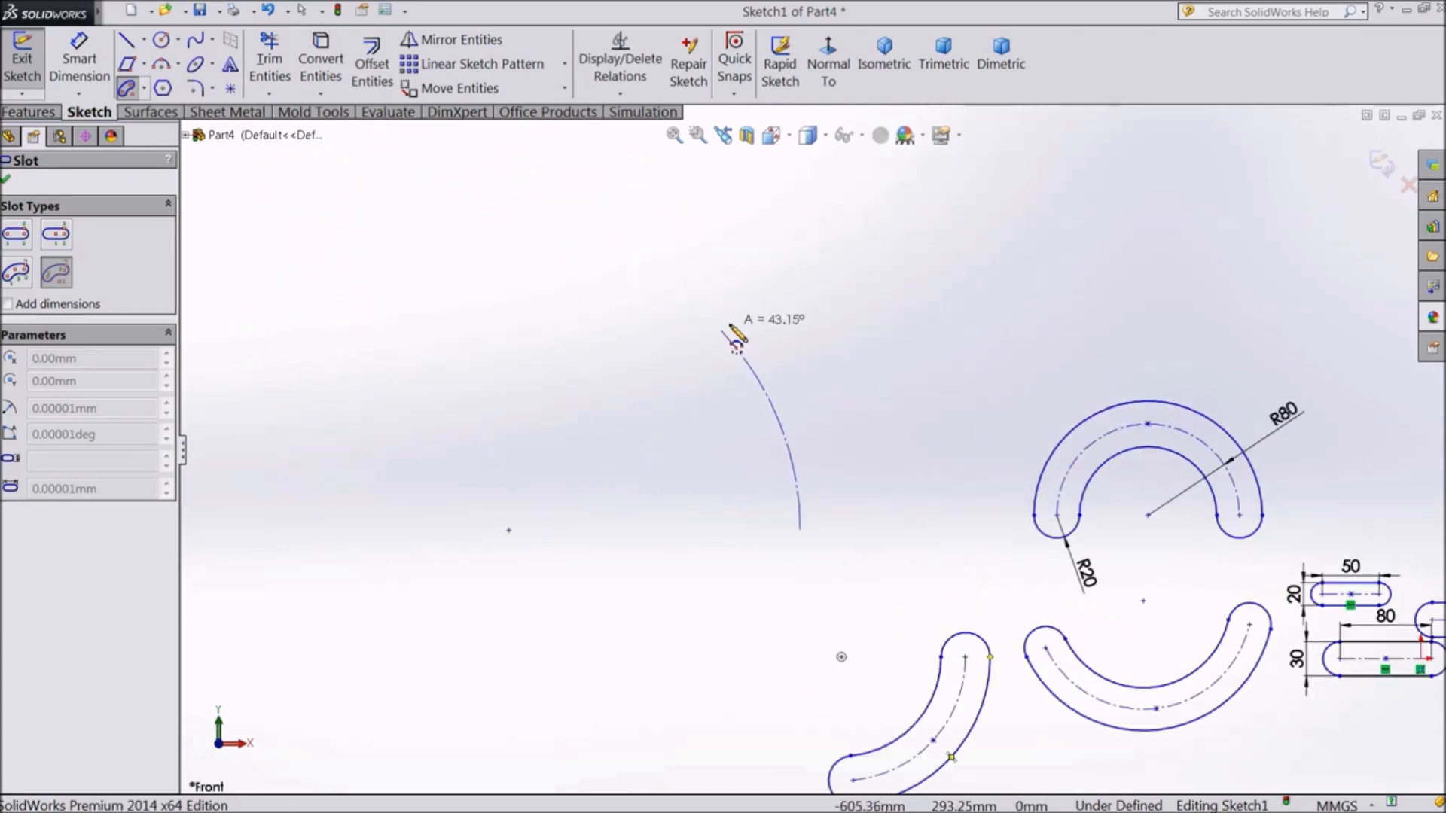
pyautogui.click(692, 305)
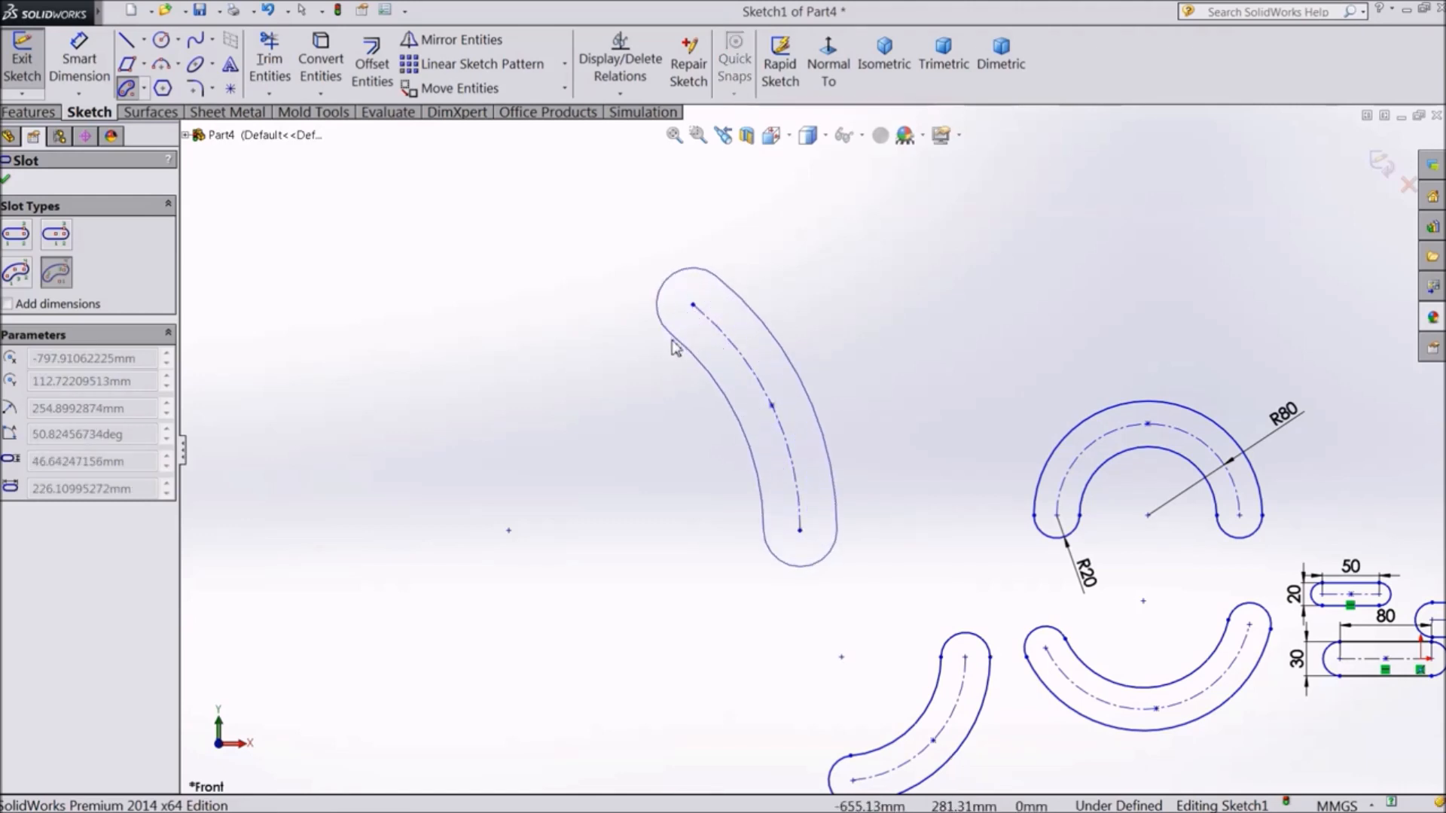
pyautogui.click(664, 343)
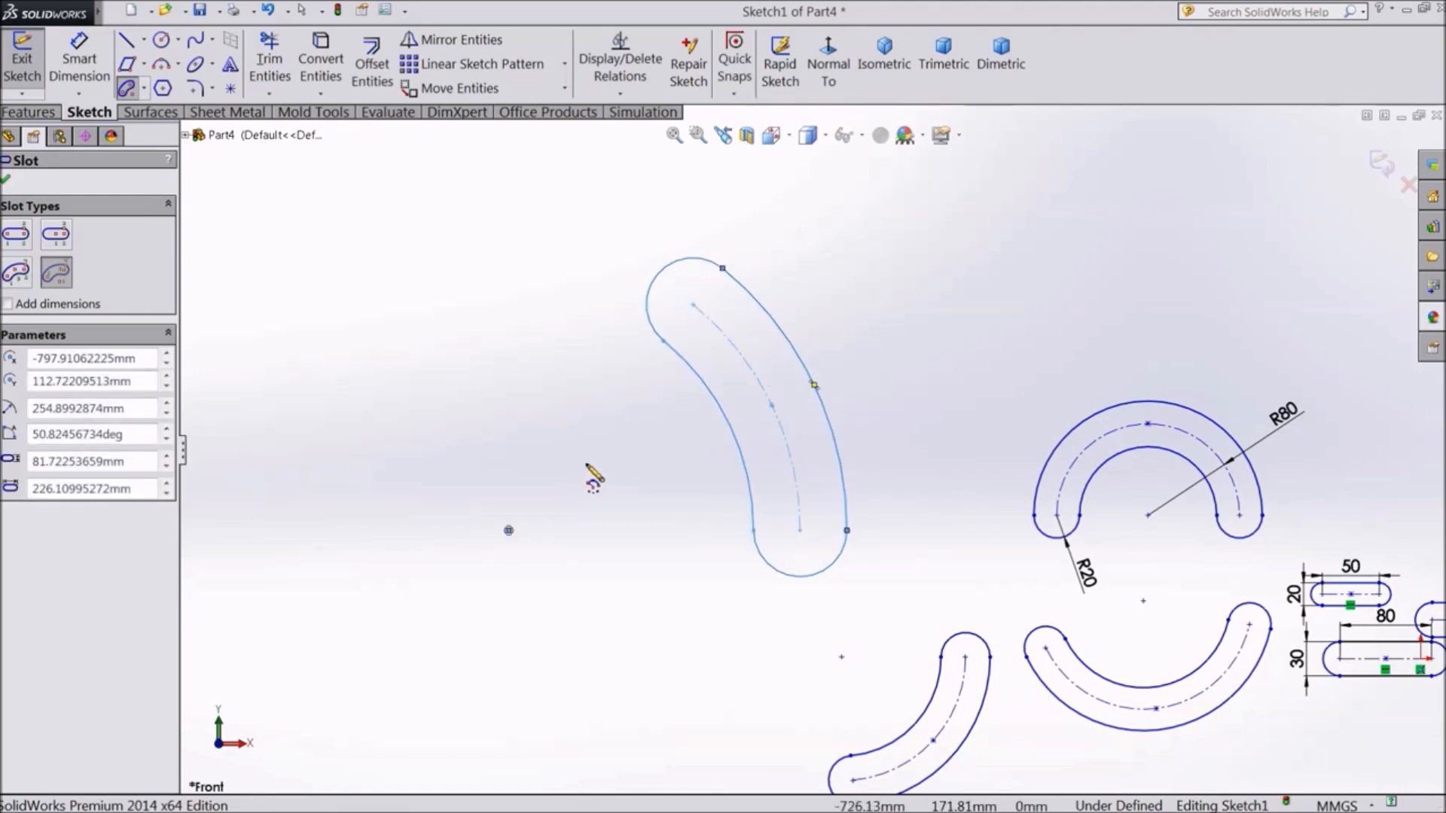
# - Dimension the new centerpoint arc slot with a 200 mm centerline radius and a 50 mm end radius
pyautogui.click(79, 60)
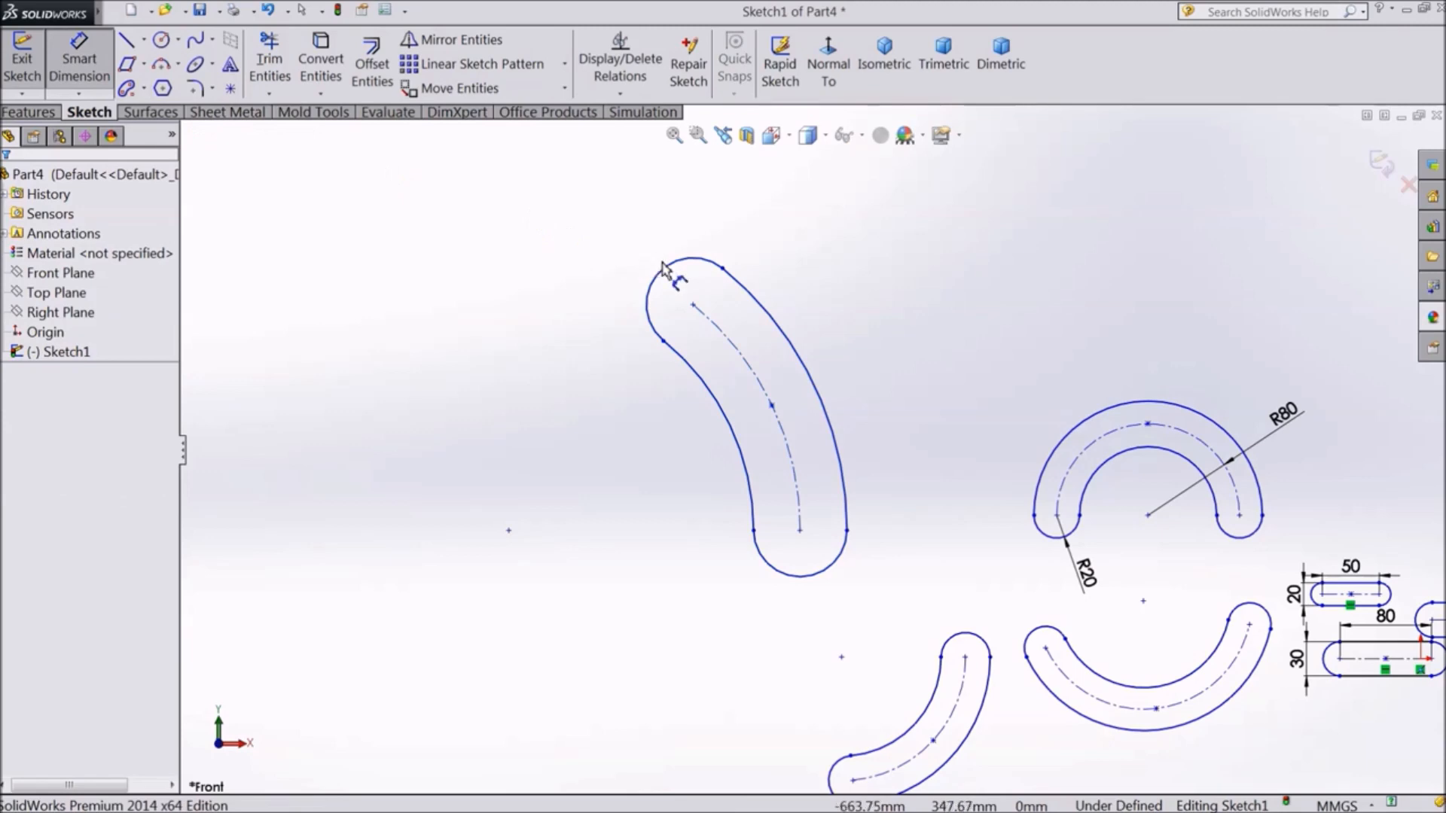
pyautogui.click(753, 381)
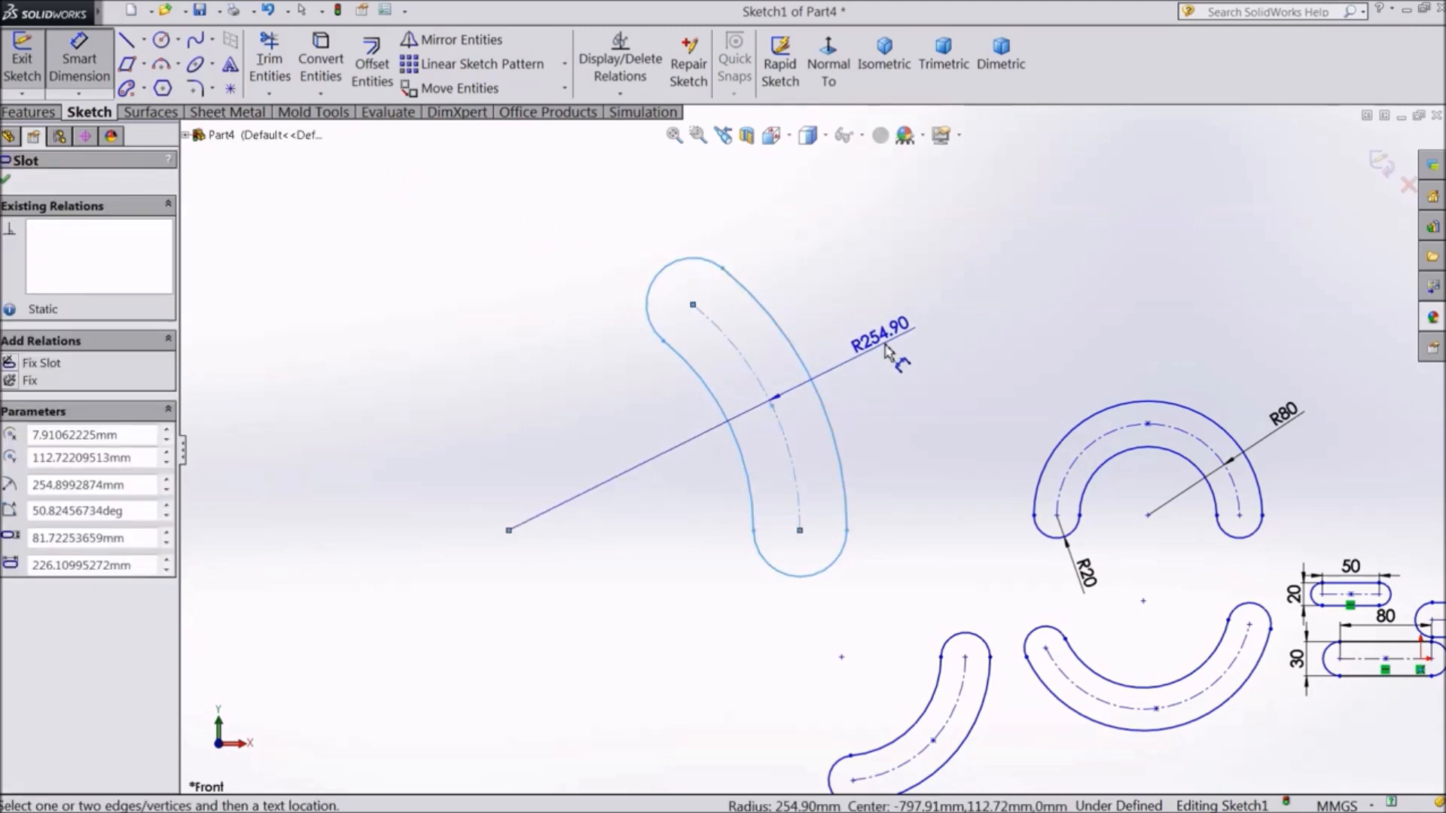
pyautogui.click(872, 367)
pyautogui.write('200')
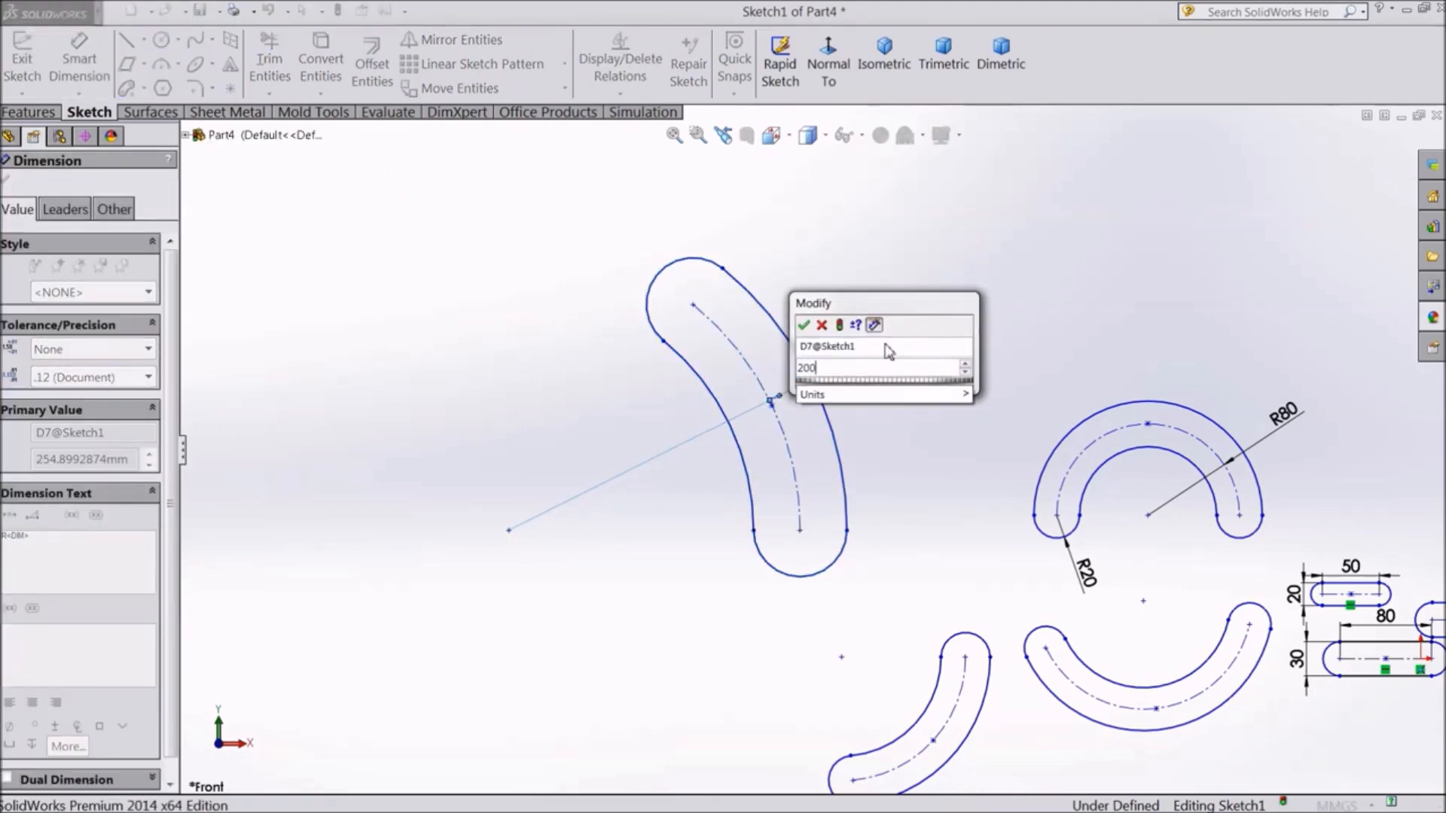
pyautogui.press('Return')
pyautogui.scroll(-2, 662, 516)
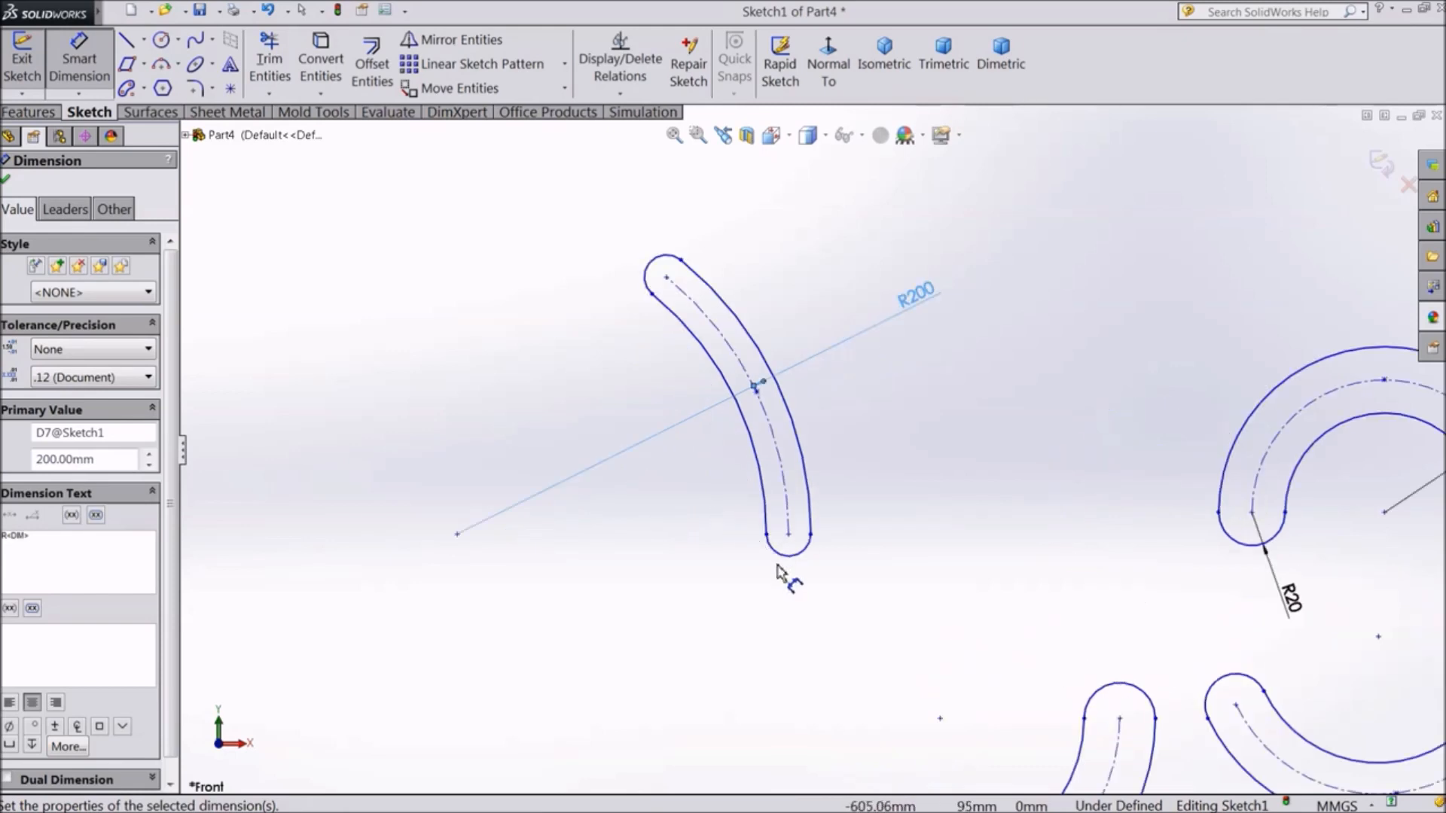
pyautogui.click(791, 564)
pyautogui.click(806, 624)
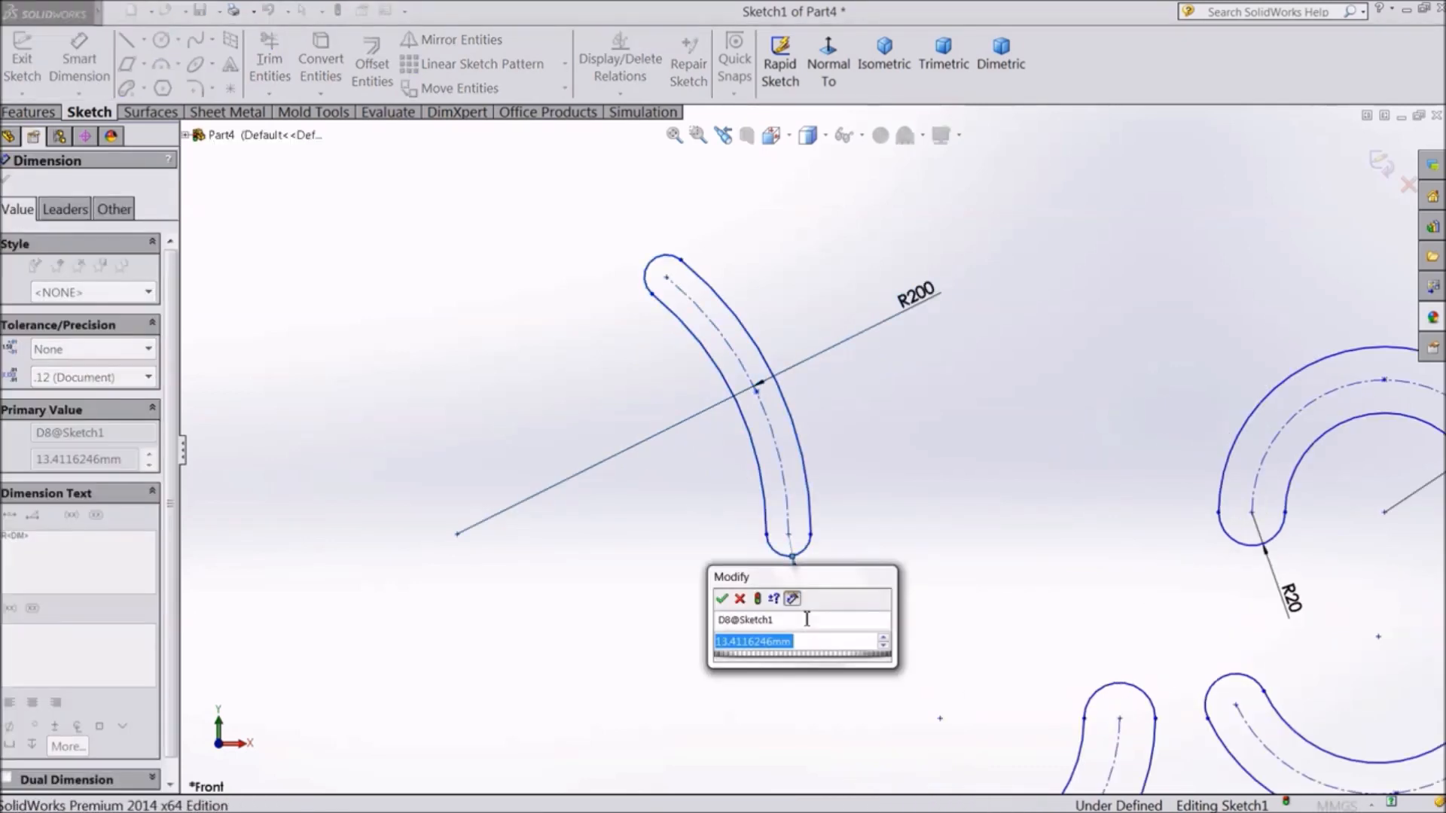
pyautogui.write('50')
pyautogui.press('Return')
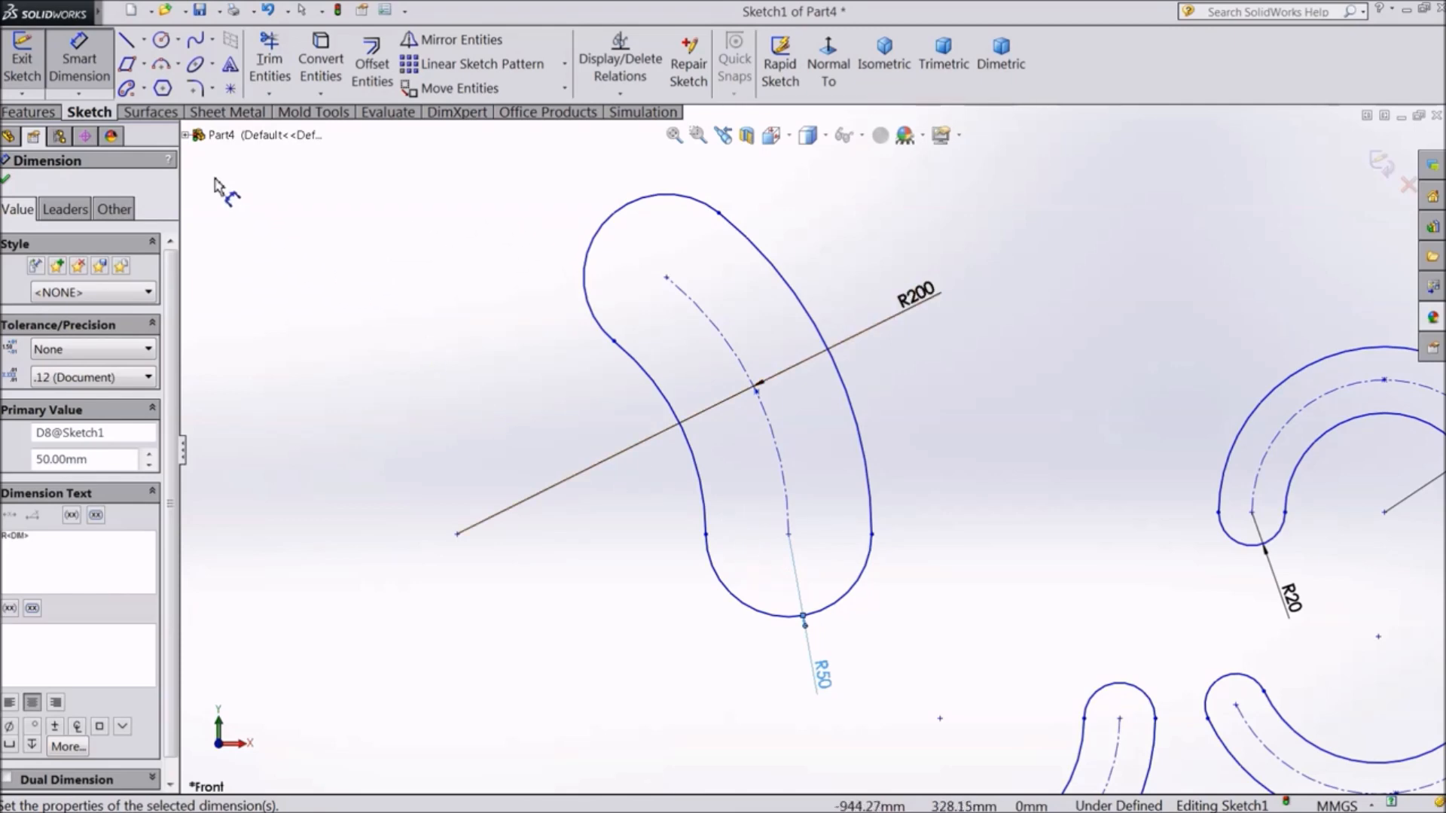
pyautogui.click(146, 89)
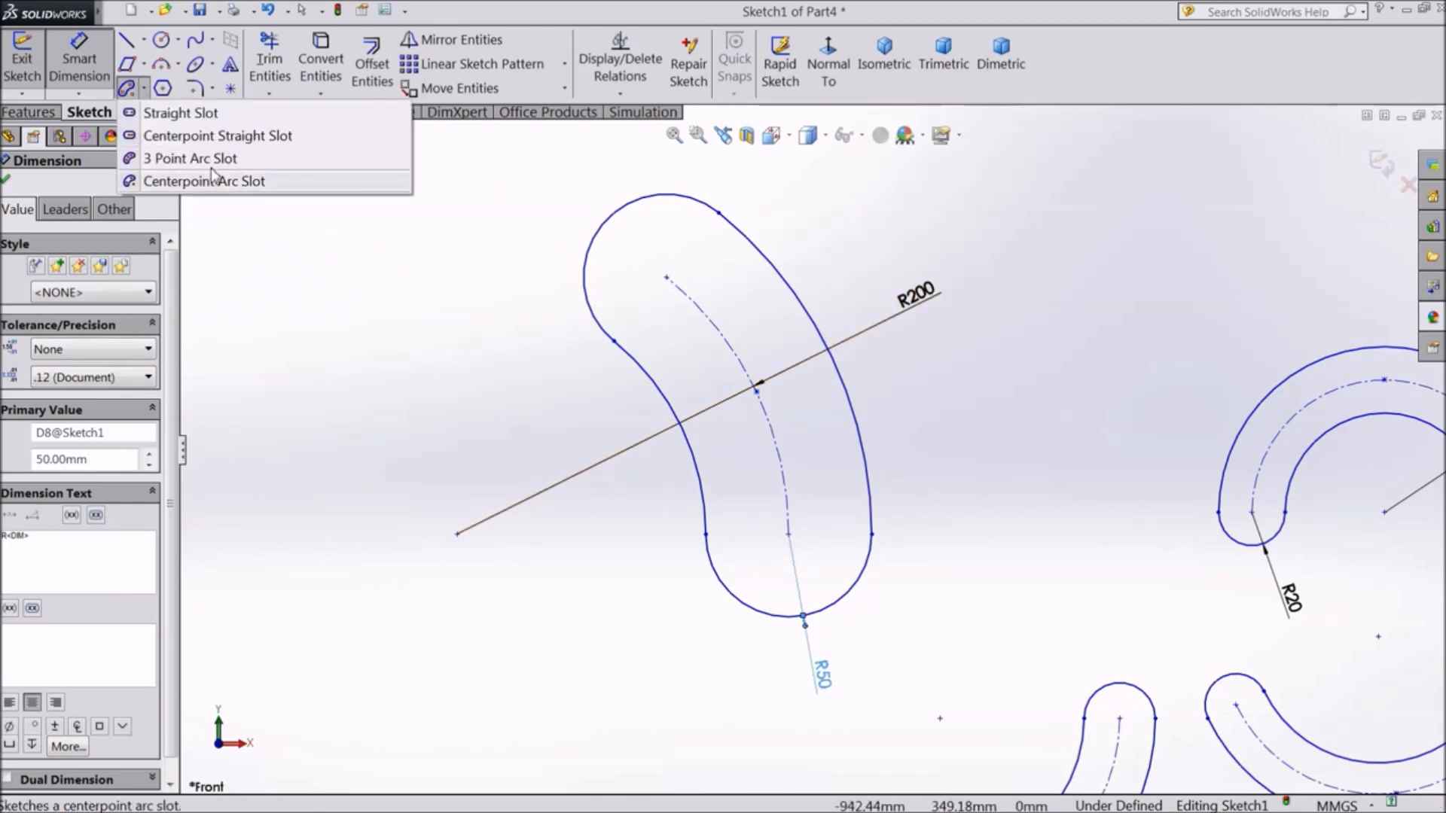
pyautogui.click(562, 402)
pyautogui.scroll(6, 560, 402)
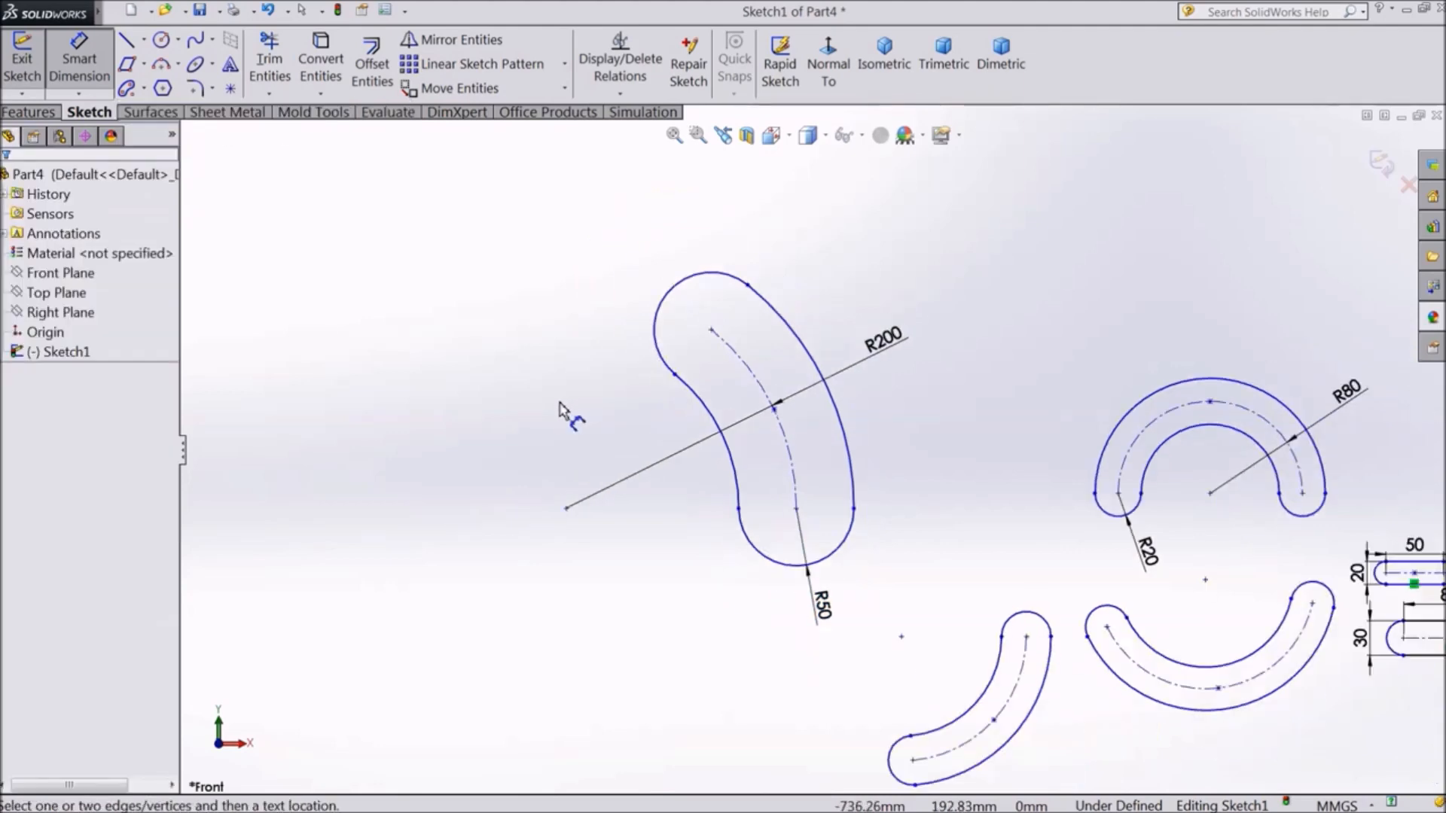
pyautogui.scroll(-5, 1054, 571)
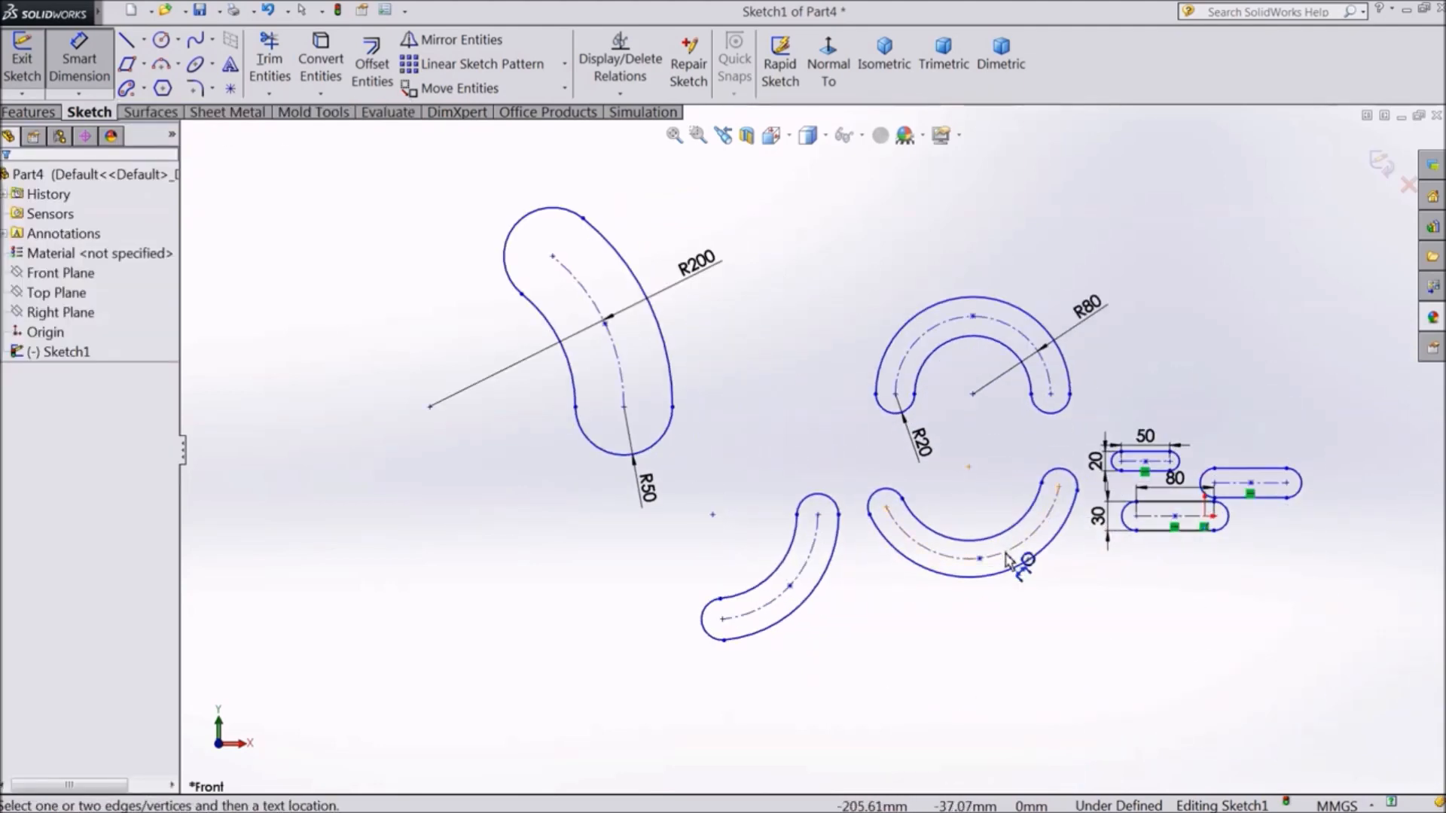